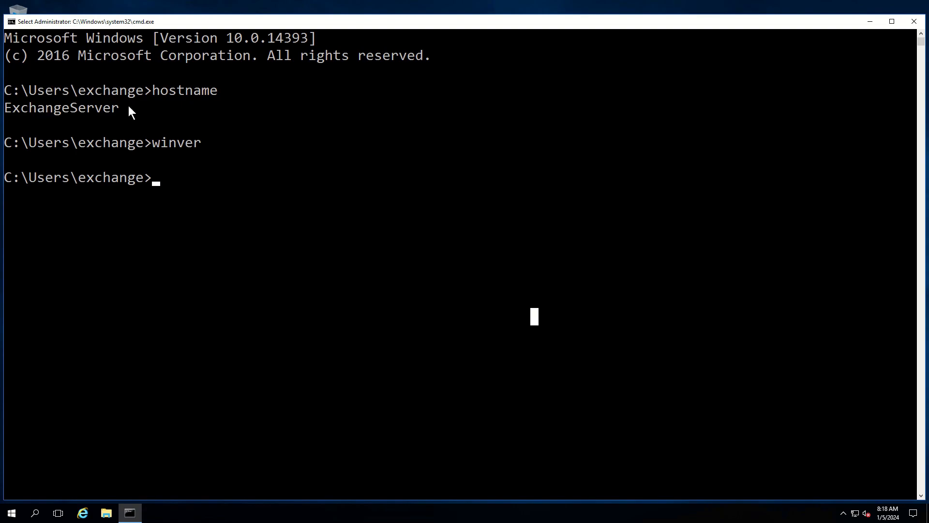
# Step: Check the Windows version of ExchangeServer with the winver command
pyautogui.click(205, 249)
pyautogui.write('winver')
pyautogui.press('Return')
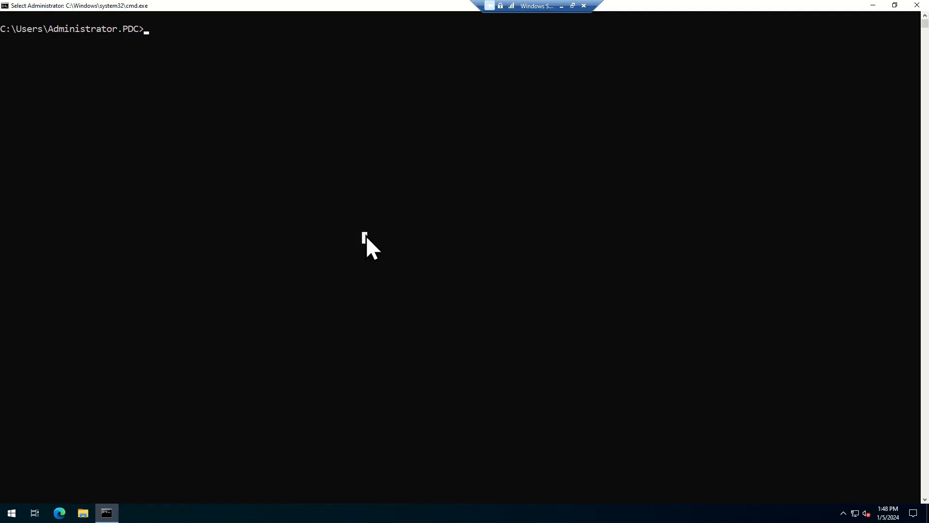
# Step: Display the second server's computer name with the hostname command in its command prompt
pyautogui.write('ho')
pyautogui.press('BackSpace')
pyautogui.press('BackSpace')
pyautogui.press('BackSpace')
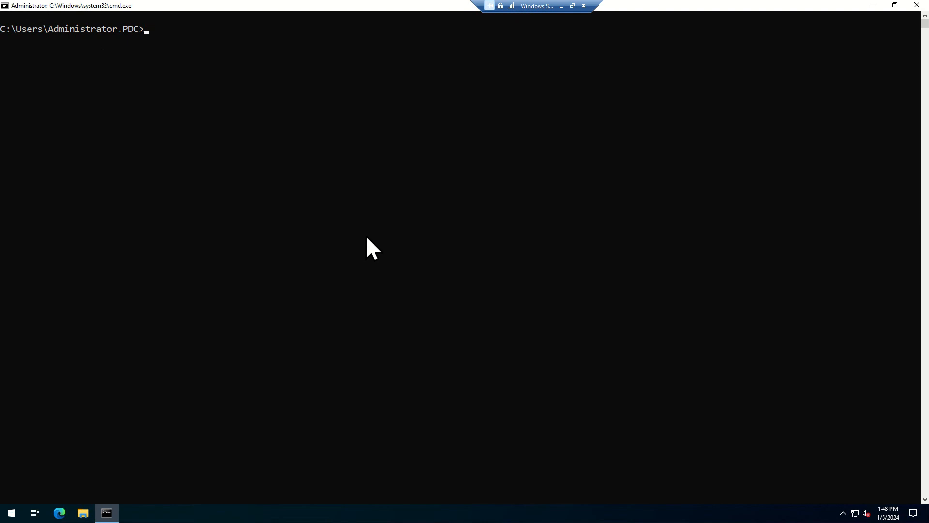
pyautogui.write('hostname')
pyautogui.press('Return')
# Step: Check the pdc server's Windows version with winver and move the About Windows dialog nearer the middle of the screen
pyautogui.press('Up')
pyautogui.press('Escape')
pyautogui.write('winver')
pyautogui.press('Return')
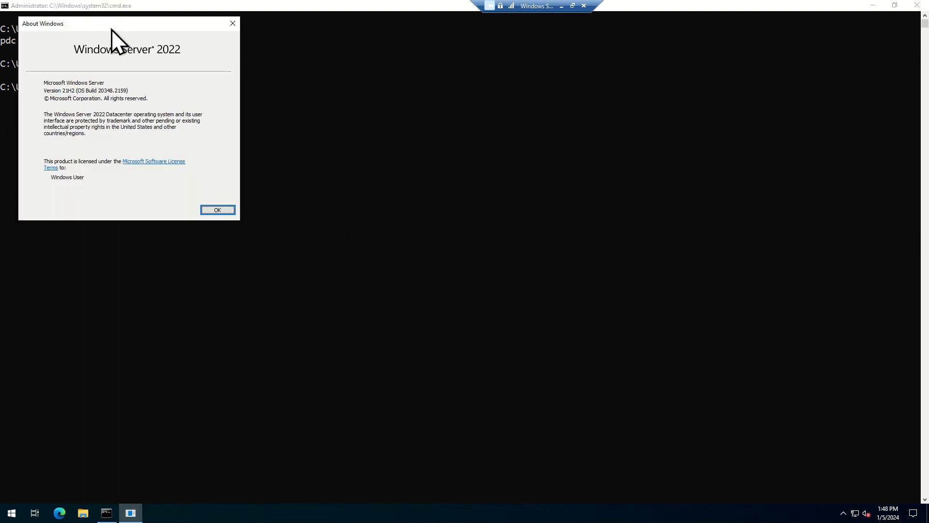
pyautogui.moveTo(111, 30); pyautogui.dragTo(417, 168)
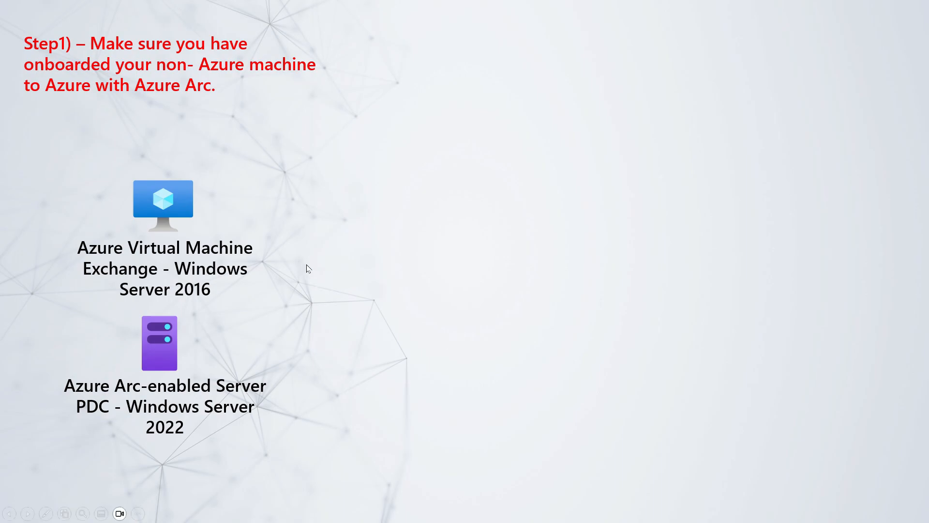
pyautogui.click(375, 261)
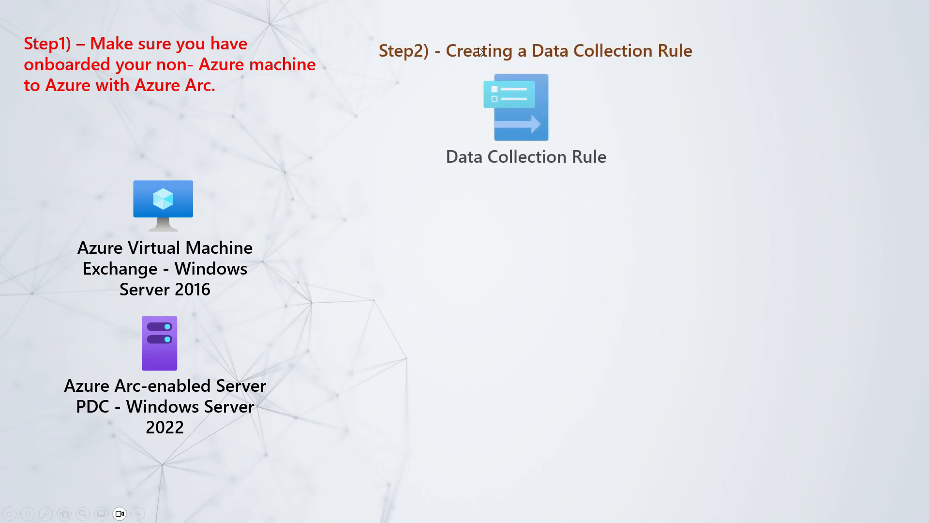
pyautogui.click(518, 120)
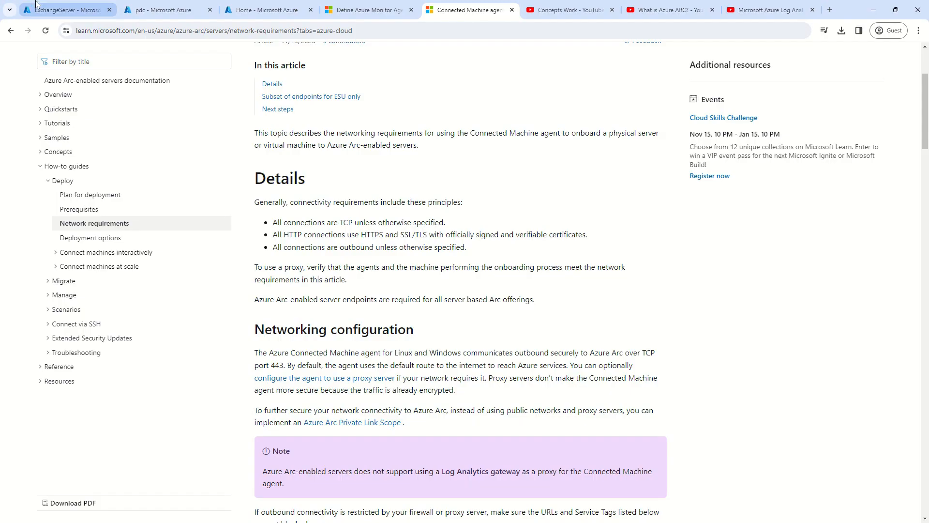
# Step: Switch to the Azure portal in the browser and review the extensions installed on the ExchangeServer virtual machine
pyautogui.hotkey('ctrl', '1')
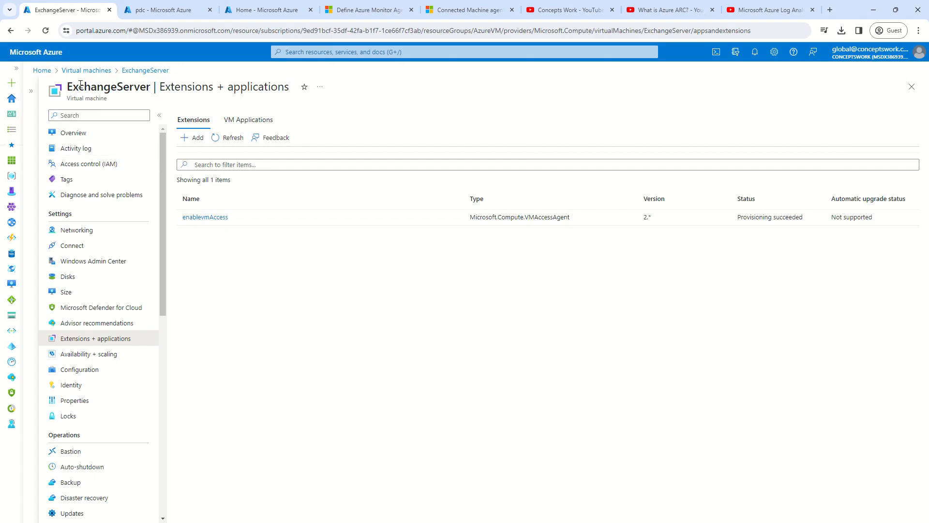
pyautogui.moveTo(74, 83); pyautogui.dragTo(140, 86)
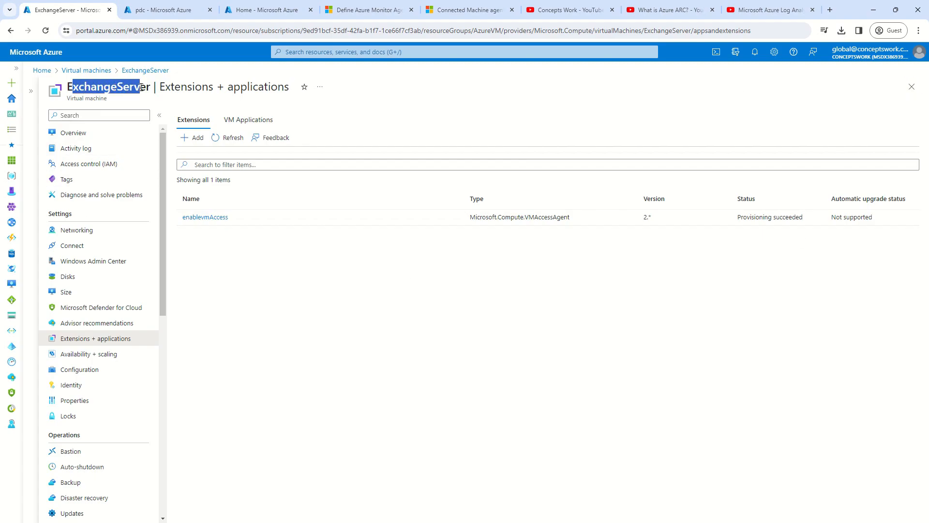
pyautogui.click(304, 362)
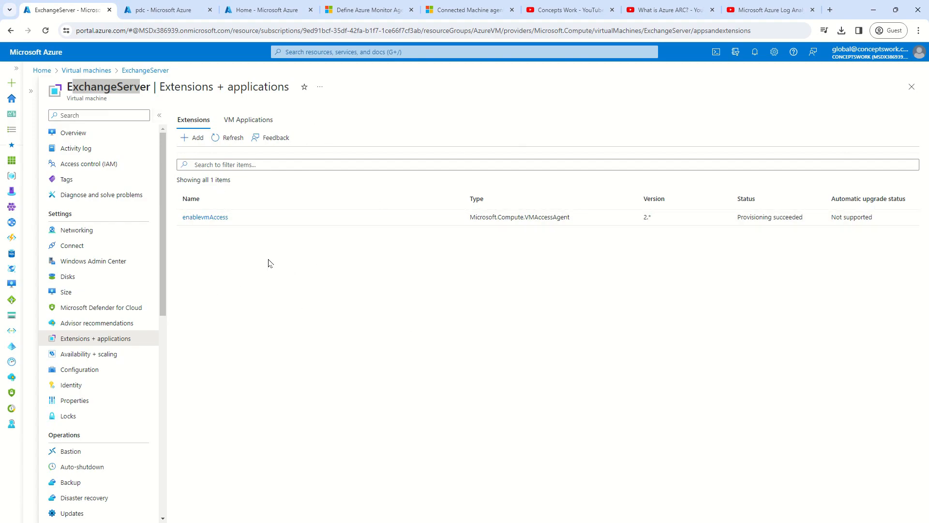
# Step: Examine the pdc Azure Arc machine's operating system in its overview and its list of installed extensions
pyautogui.click(159, 11)
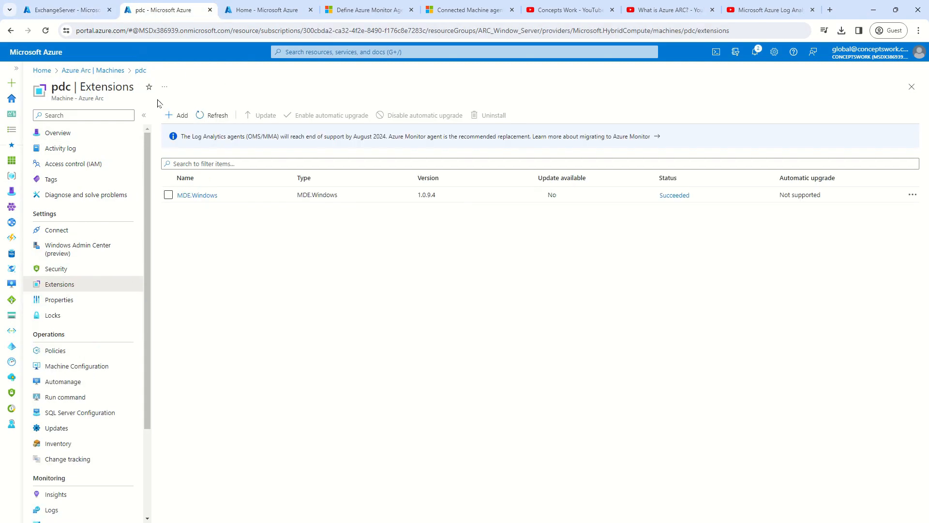
pyautogui.click(95, 137)
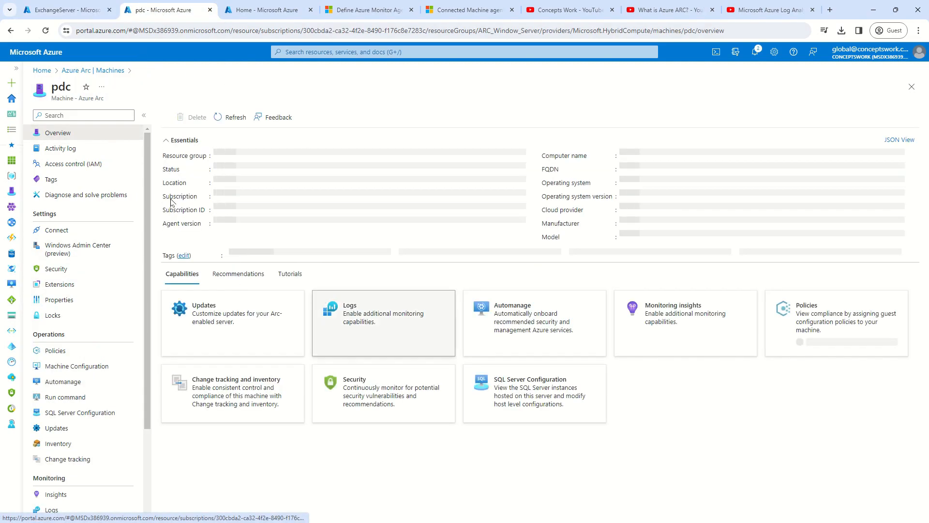
pyautogui.doubleClick(61, 88)
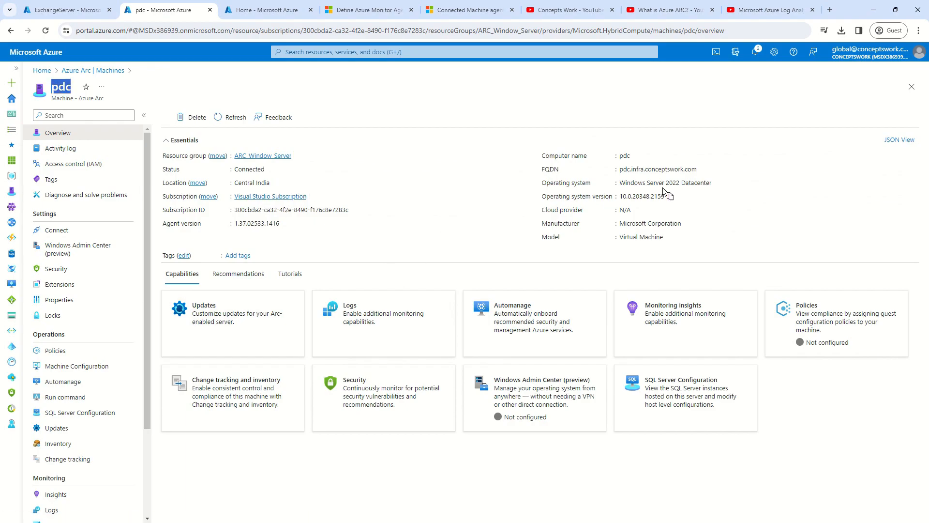
pyautogui.moveTo(647, 183); pyautogui.dragTo(542, 183)
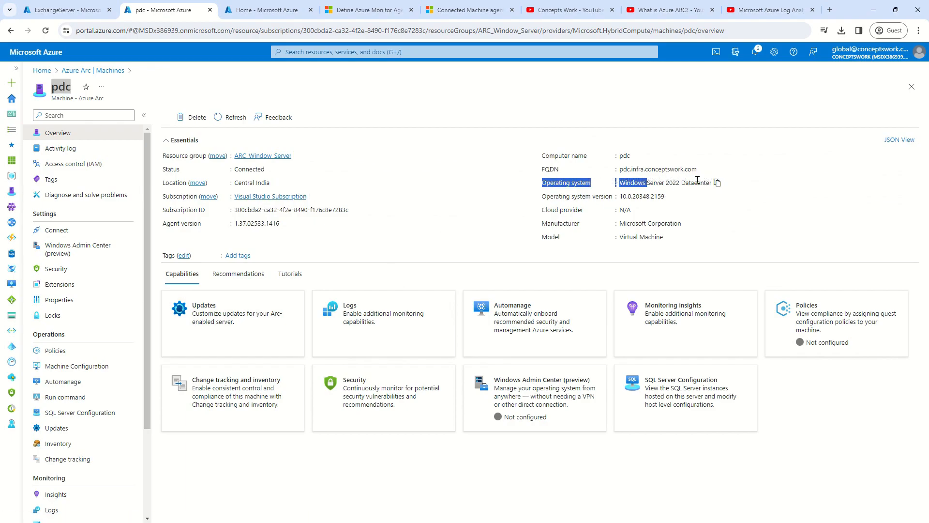
pyautogui.click(63, 284)
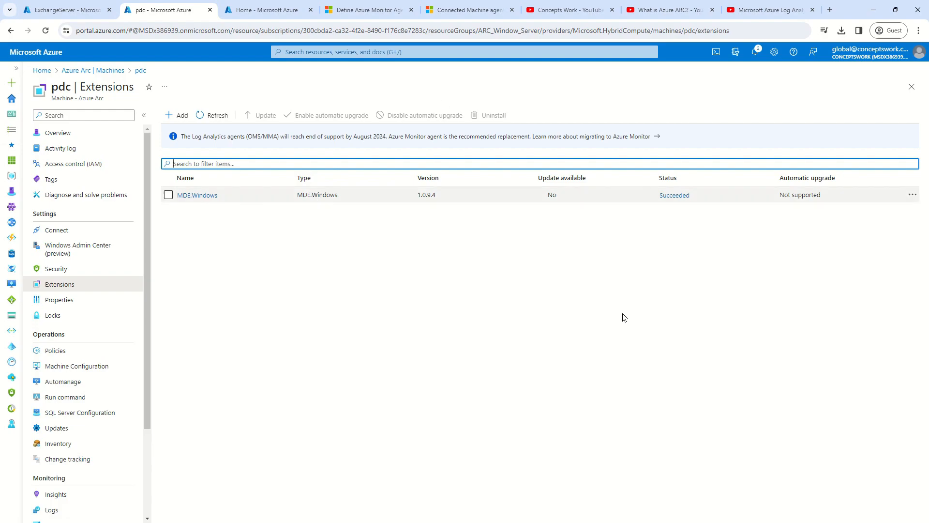
# Step: Find the data collection rules service from the Azure portal home page and start creating a new rule
pyautogui.click(246, 10)
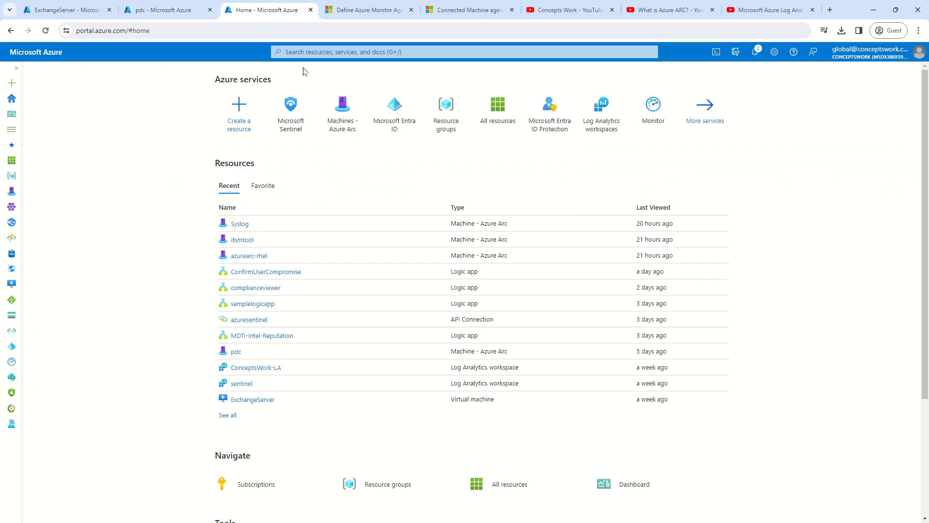
pyautogui.click(293, 51)
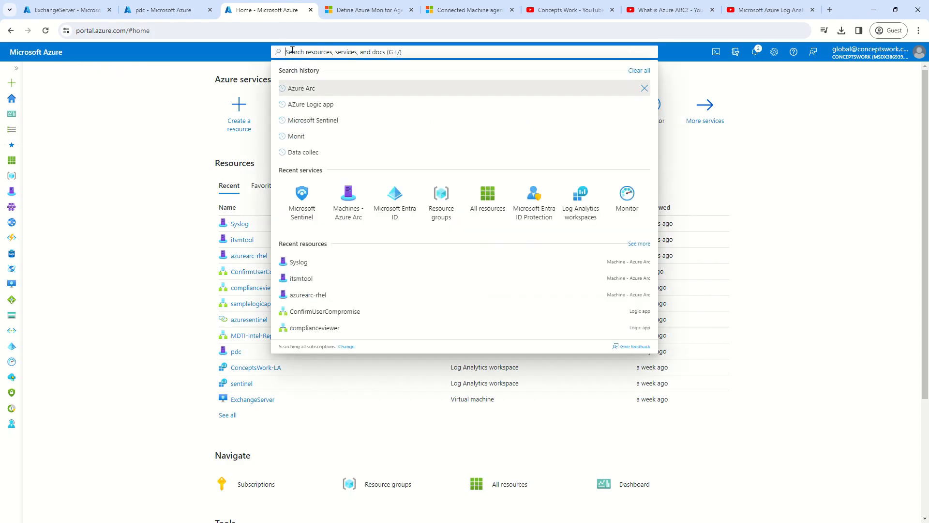
pyautogui.write('Data collec')
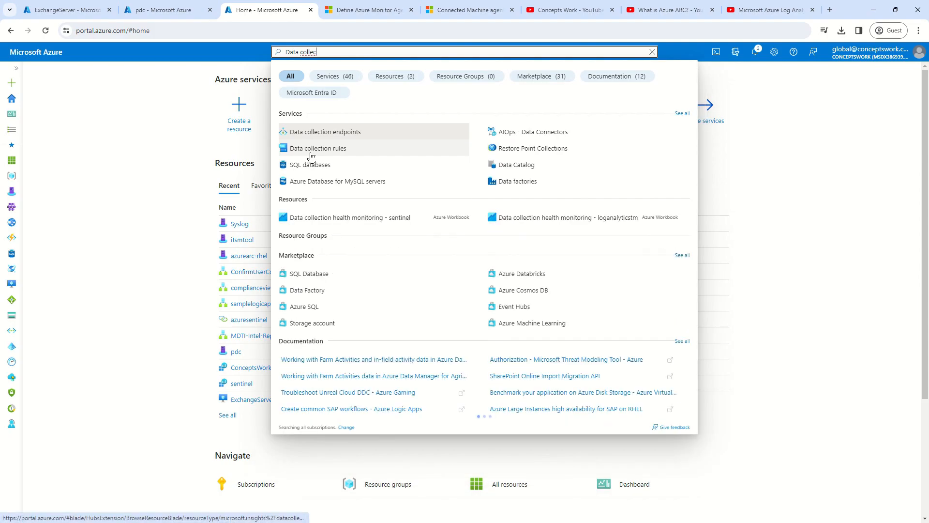
pyautogui.click(310, 154)
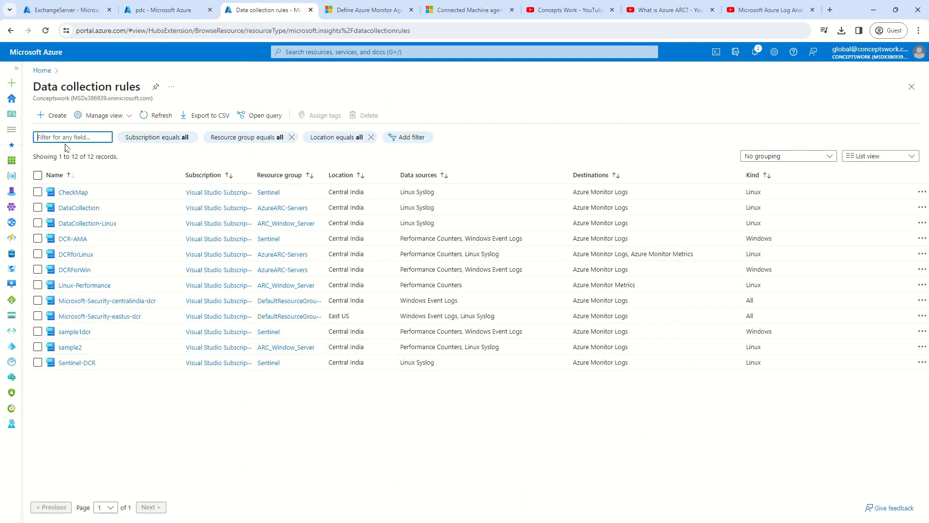
pyautogui.click(47, 116)
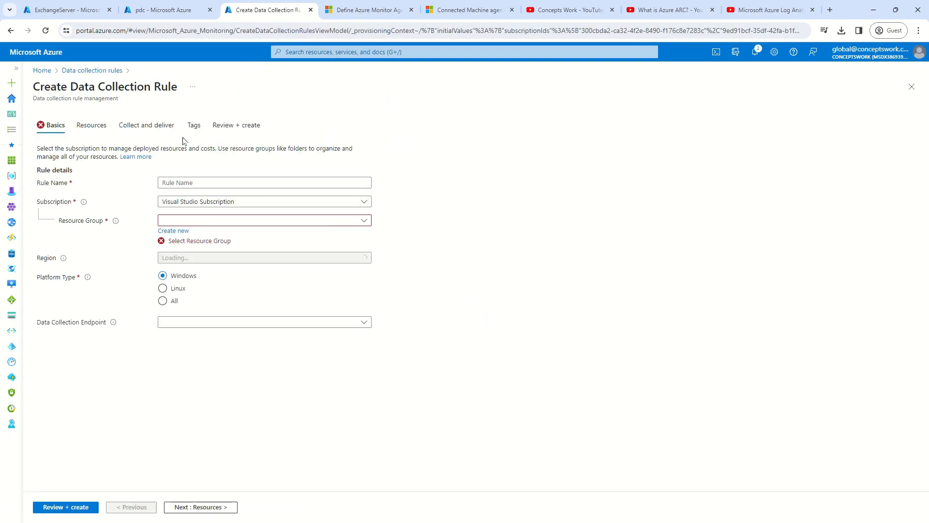
# Step: Name the new data collection rule WindowsDCR-CW
pyautogui.click(177, 184)
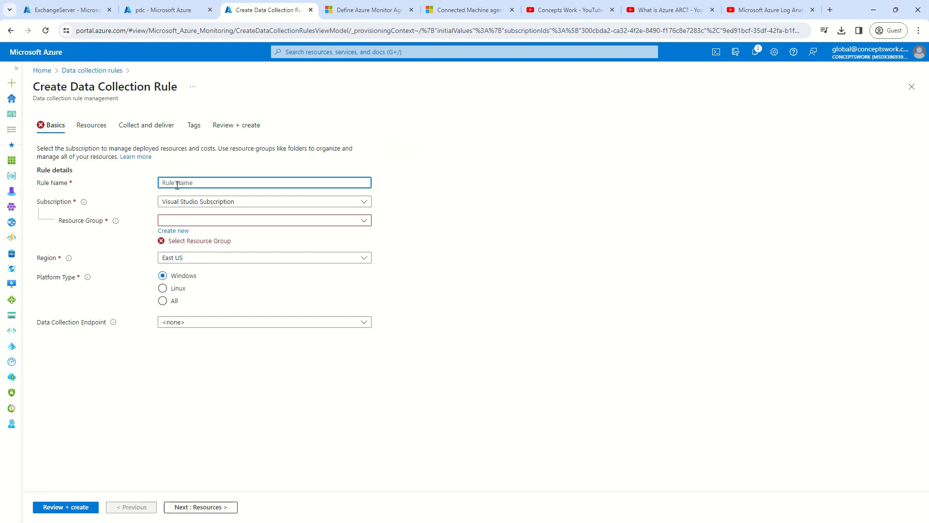
pyautogui.write('Wont')
pyautogui.write('ind')
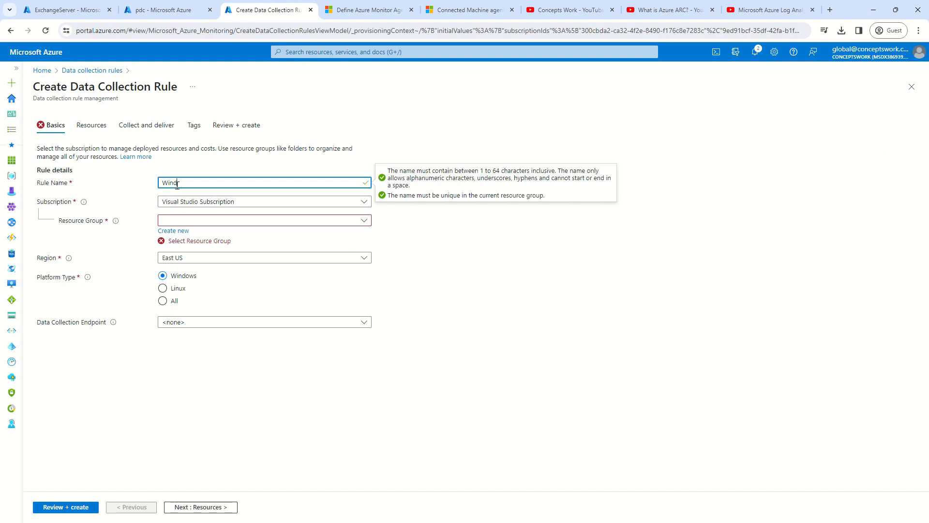
pyautogui.write('ows DCR-CW')
pyautogui.click(370, 421)
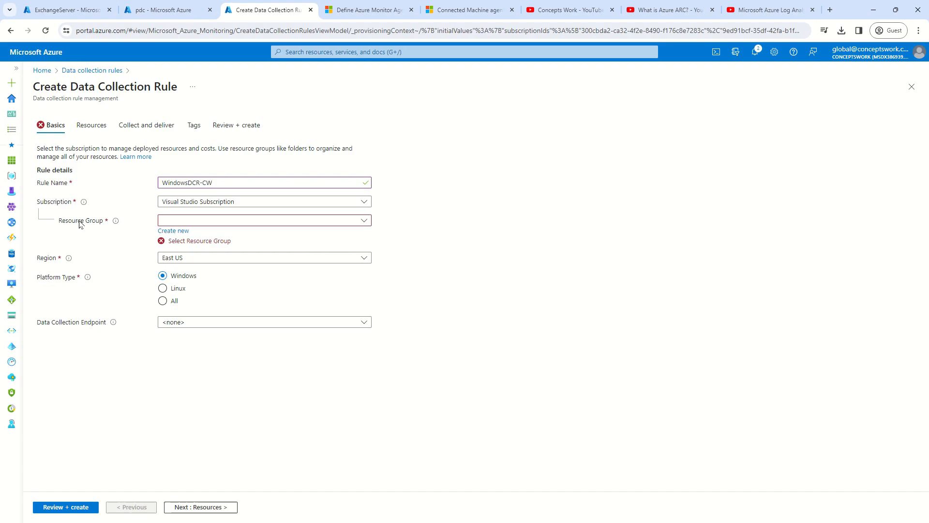
# Step: Set the rule's resource group to Sentinel and its region to Central India
pyautogui.click(253, 221)
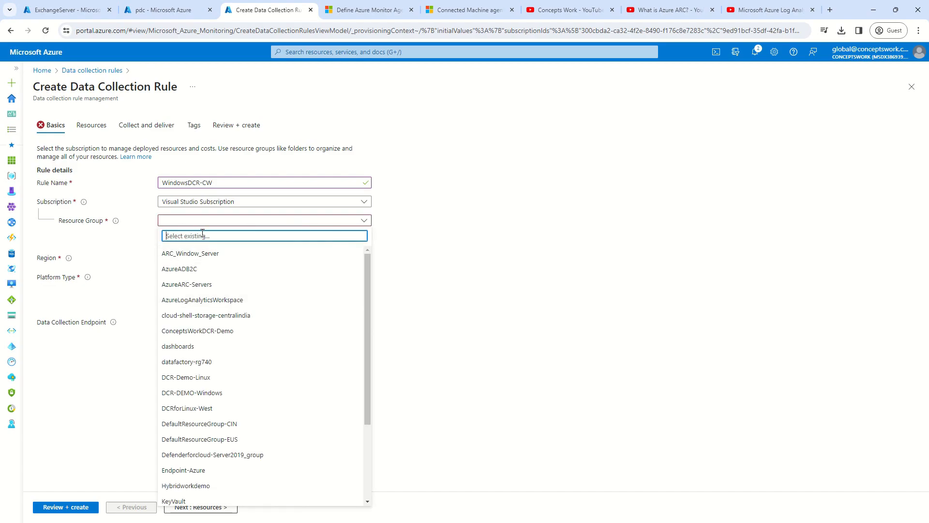
pyautogui.write('Sen')
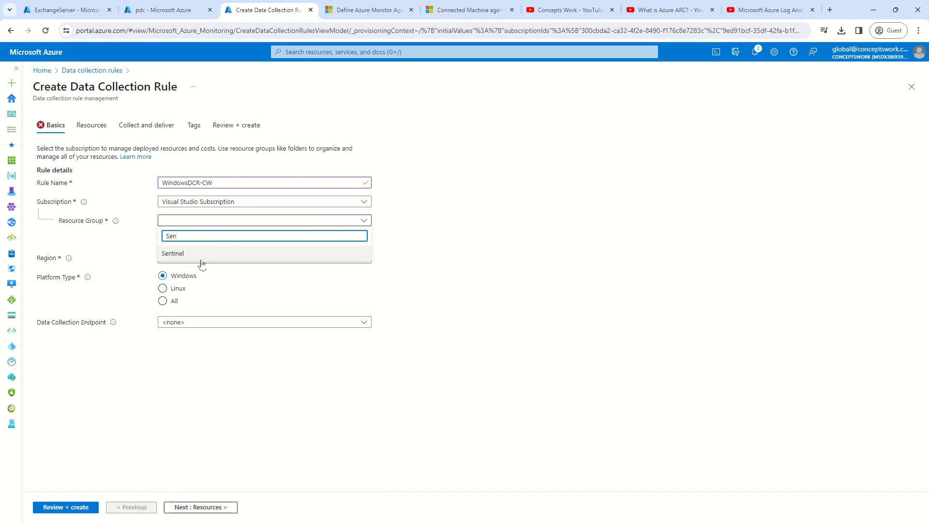
pyautogui.click(195, 254)
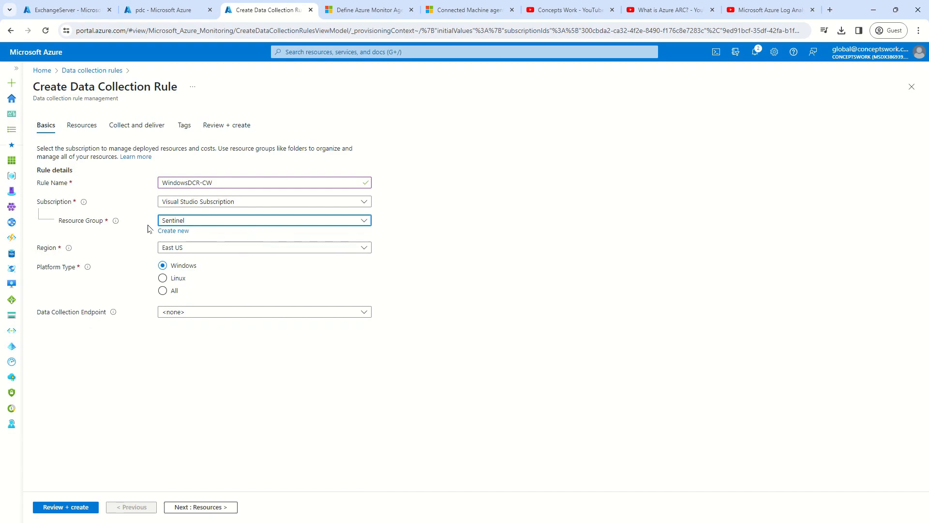
pyautogui.click(245, 248)
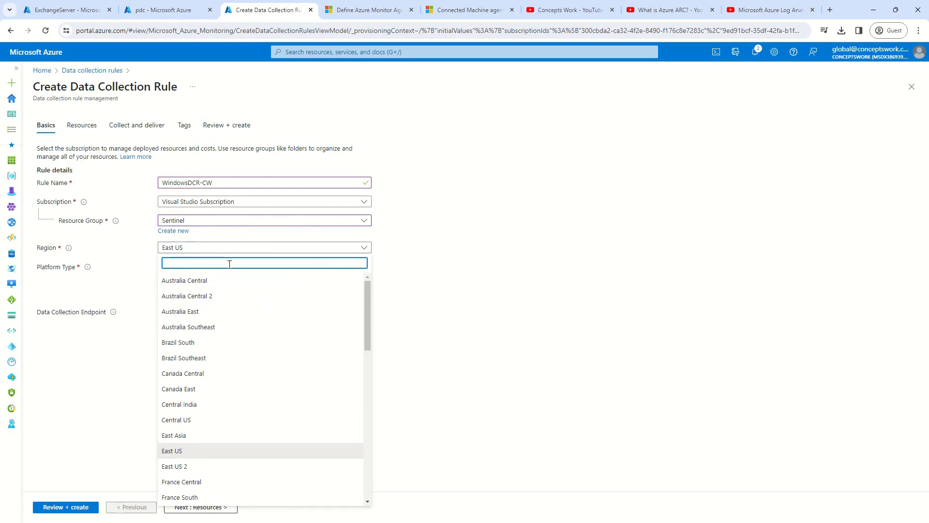
pyautogui.write('Centr')
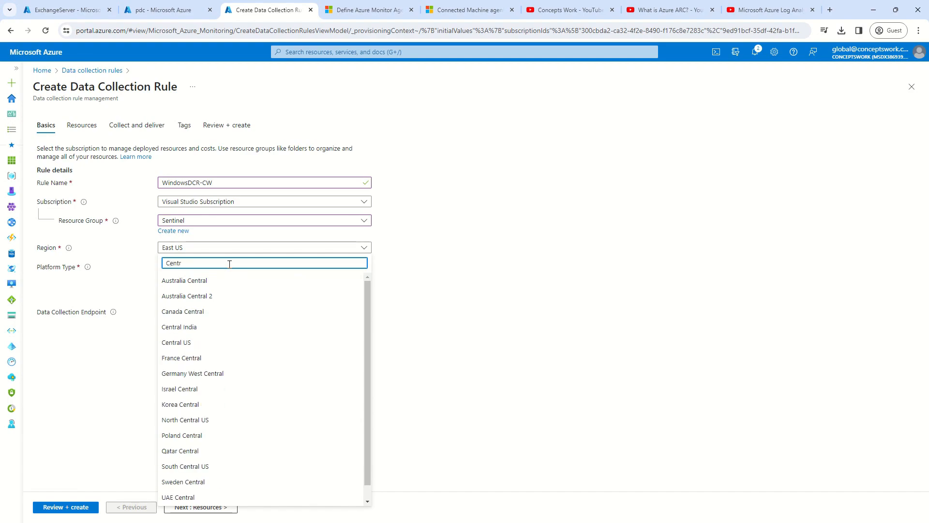
pyautogui.click(222, 327)
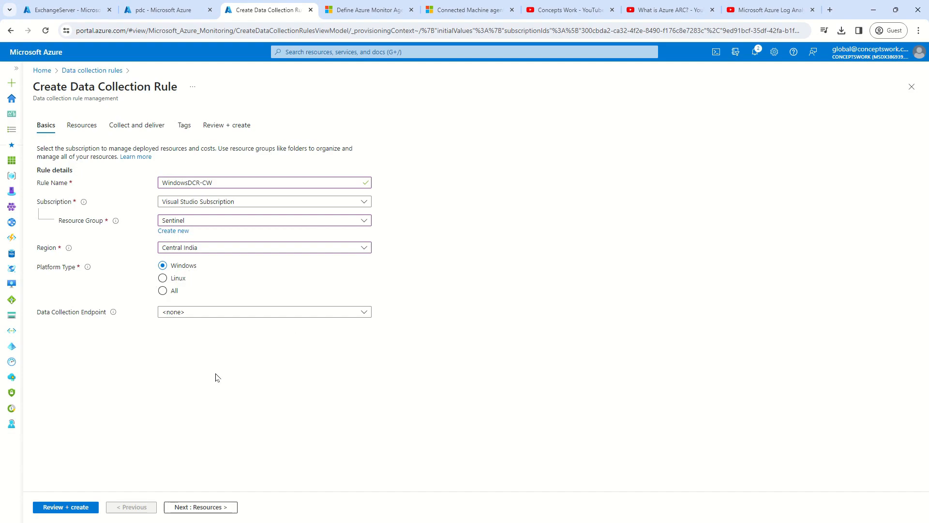
# Step: Proceed to the rule's resources and select the ExchangeServer virtual machine from the AzureVM group in the Visual Studio subscription
pyautogui.click(189, 507)
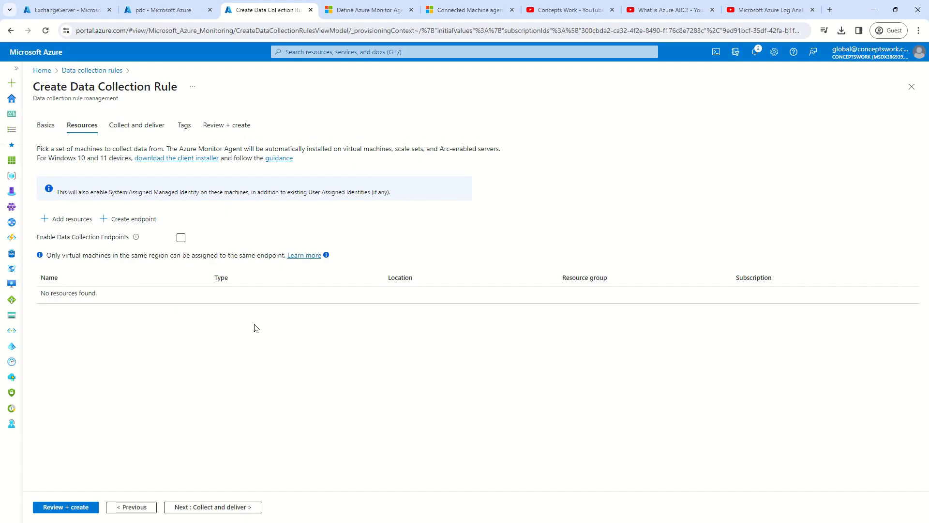
pyautogui.click(47, 219)
pyautogui.click(61, 219)
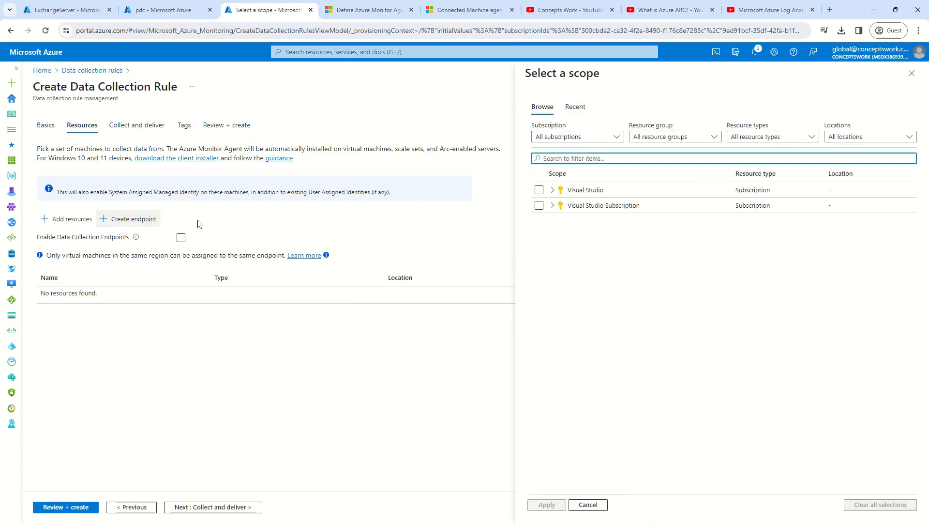
pyautogui.click(552, 190)
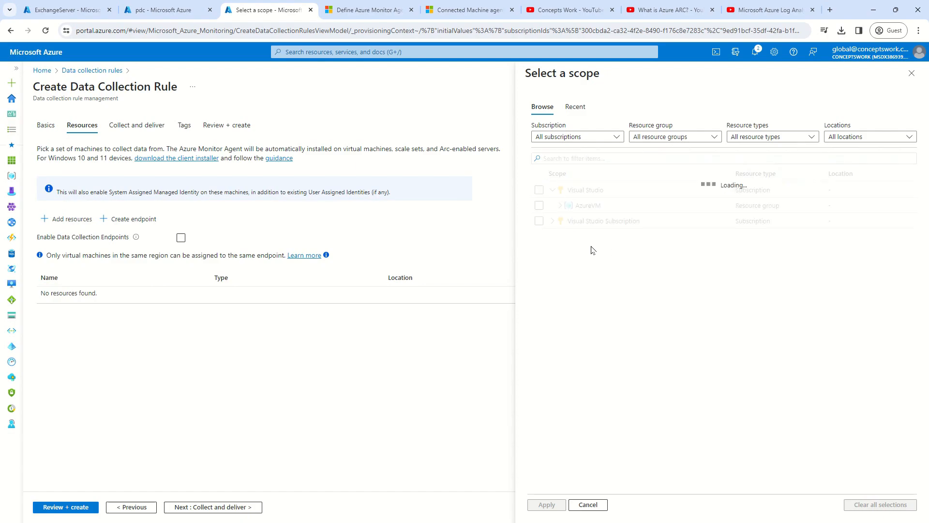
pyautogui.click(560, 205)
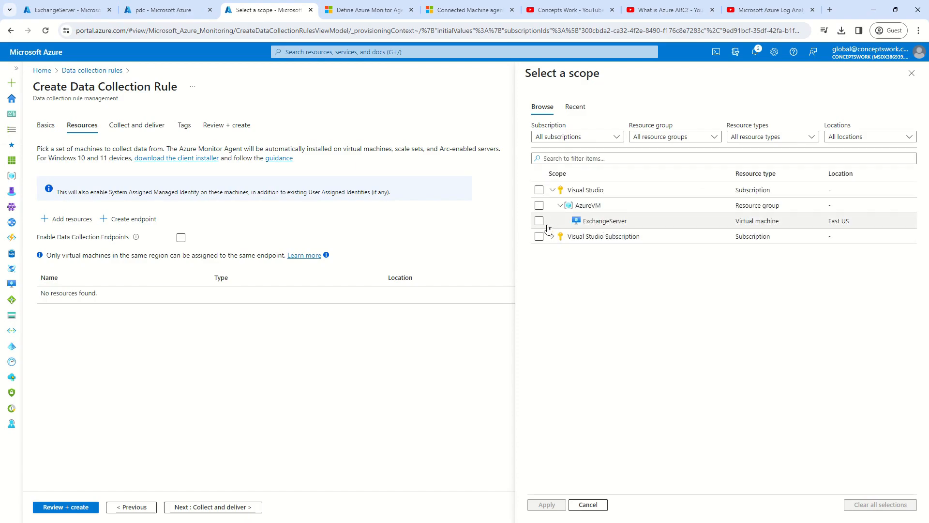
pyautogui.click(539, 221)
# Step: Also select the pdc Azure Arc machine from the ARC_Window_Server group in the Visual Studio Subscription scope
pyautogui.click(552, 236)
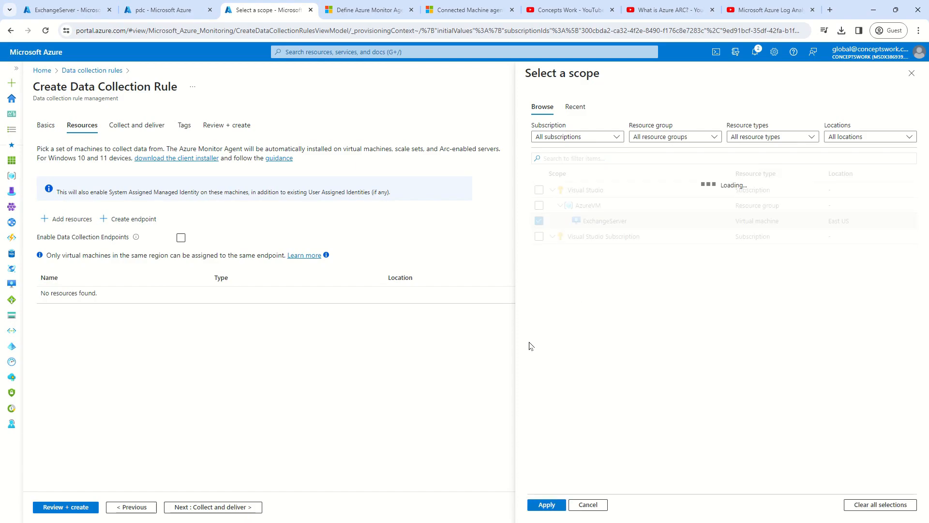
pyautogui.click(559, 267)
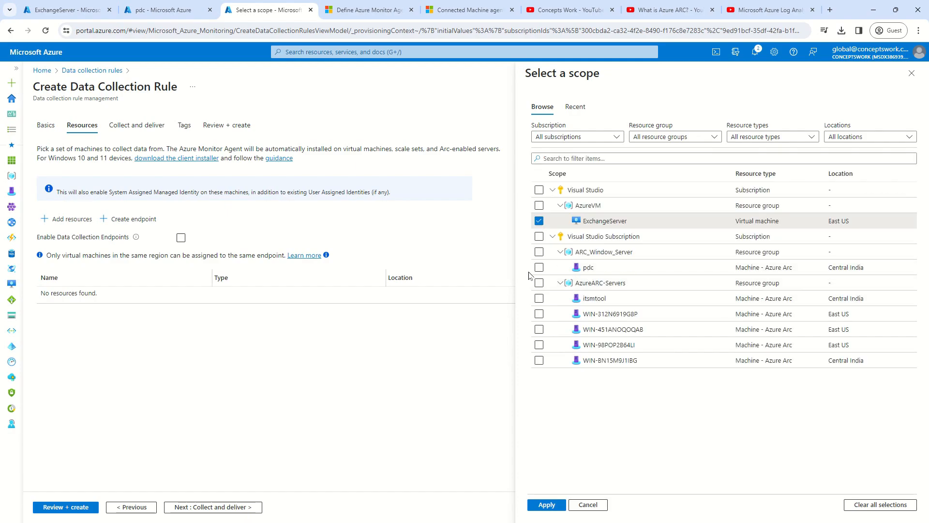
pyautogui.click(539, 268)
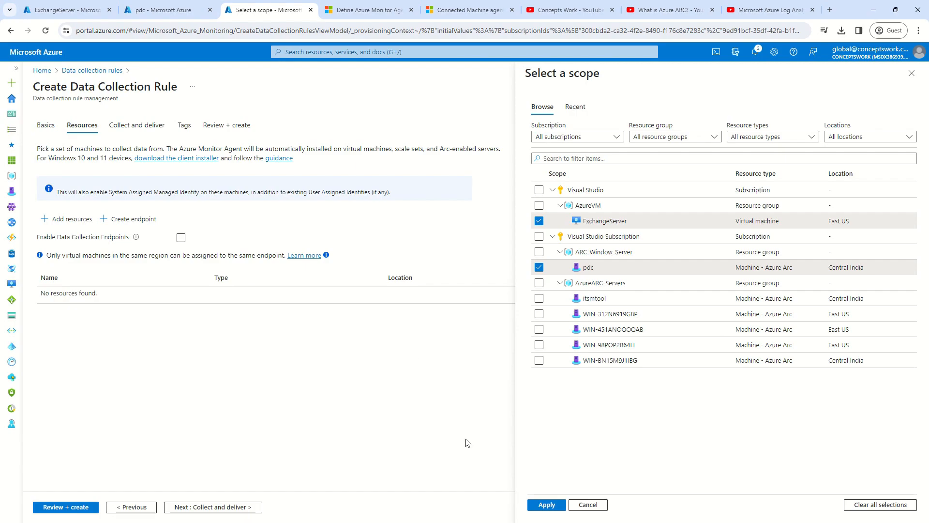
# Step: Apply the selected machines to the rule and choose Performance Counters as the type of a new data source
pyautogui.click(545, 504)
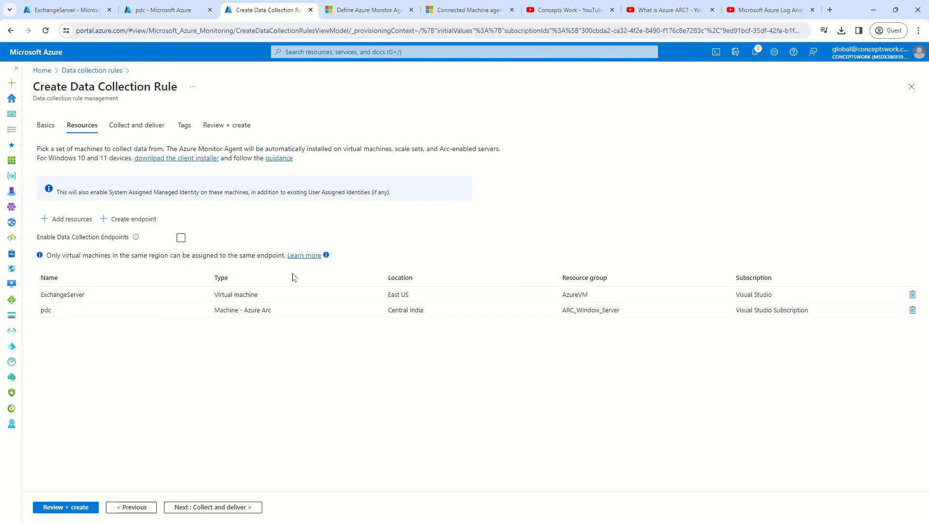
pyautogui.click(144, 129)
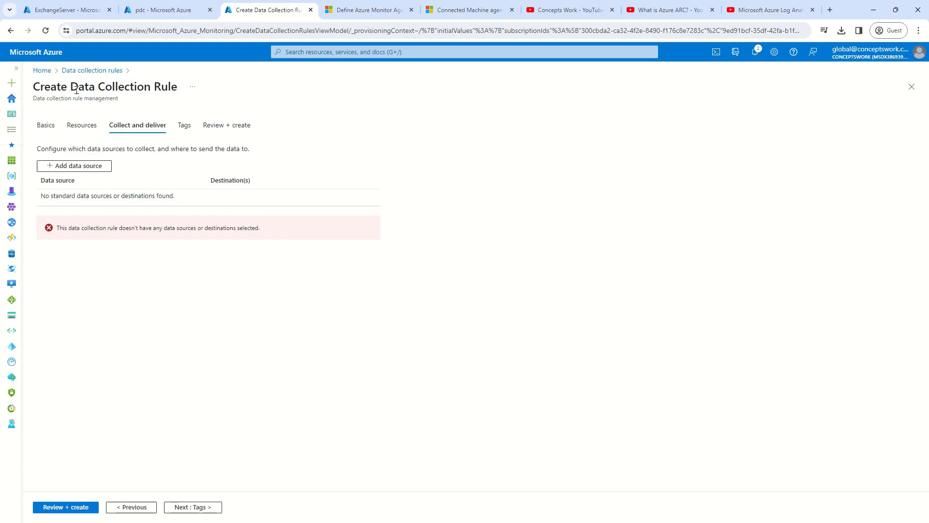
pyautogui.click(80, 166)
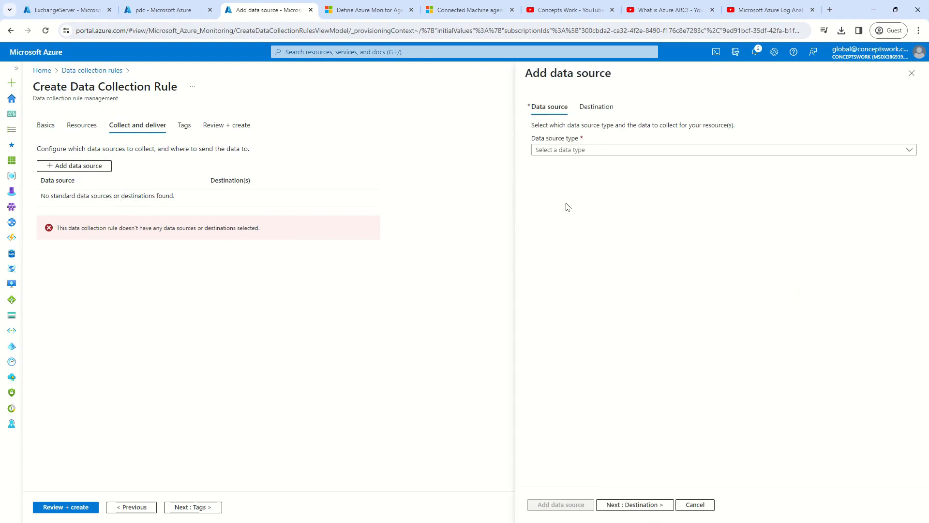
pyautogui.click(598, 150)
pyautogui.click(689, 166)
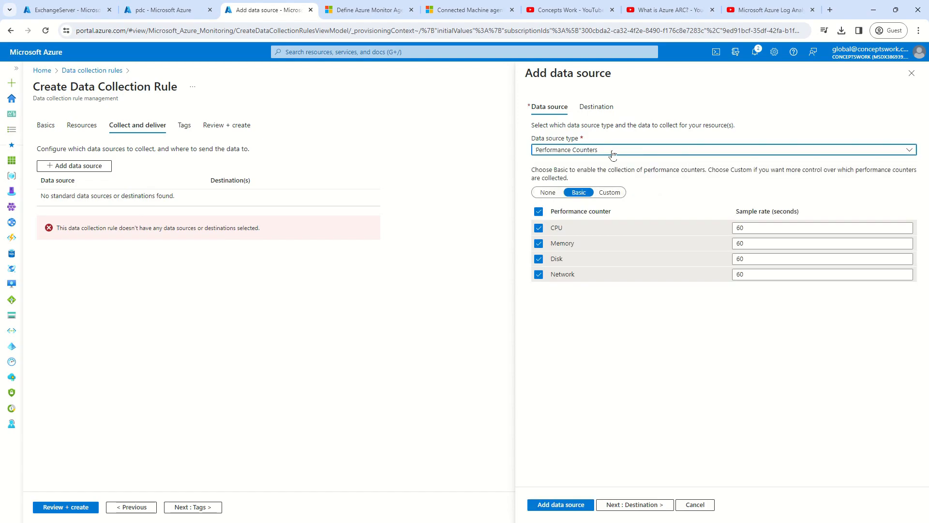
# Step: Send the performance counters to Azure Monitor Logs in the PerformanceMonitoring (Sentinel) workspace and add the data source
pyautogui.click(596, 106)
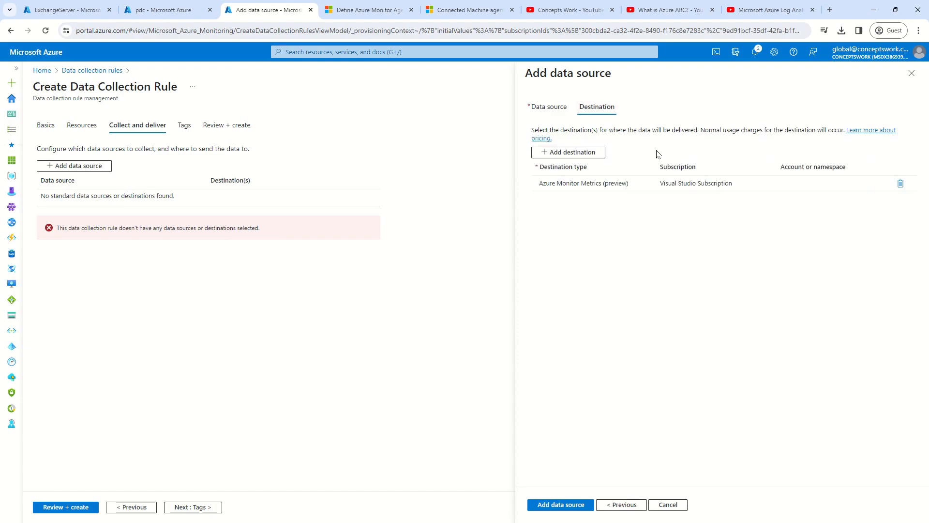
pyautogui.click(576, 186)
pyautogui.click(624, 203)
pyautogui.click(818, 184)
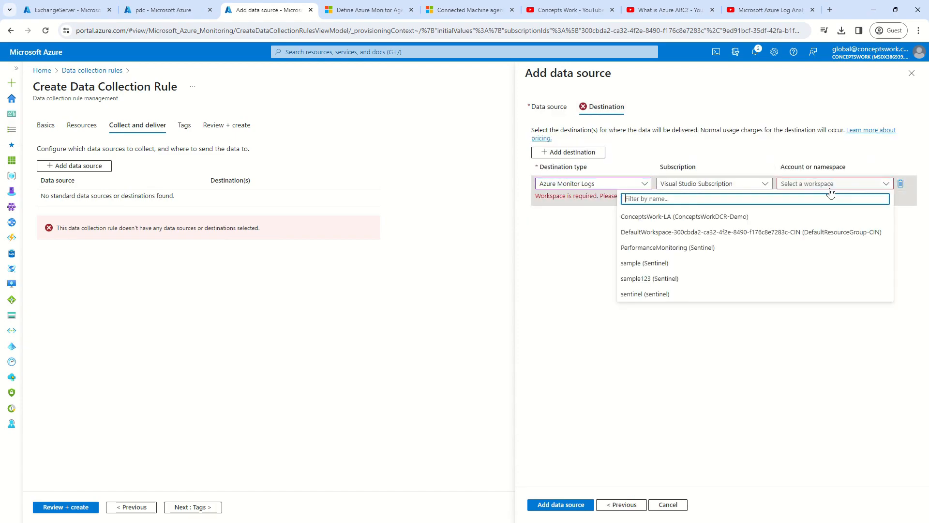
pyautogui.click(692, 248)
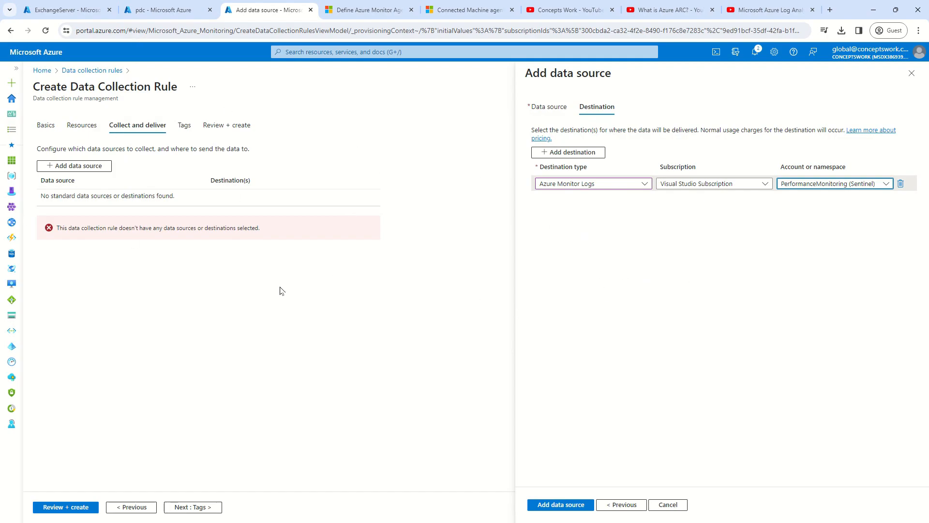
pyautogui.click(542, 108)
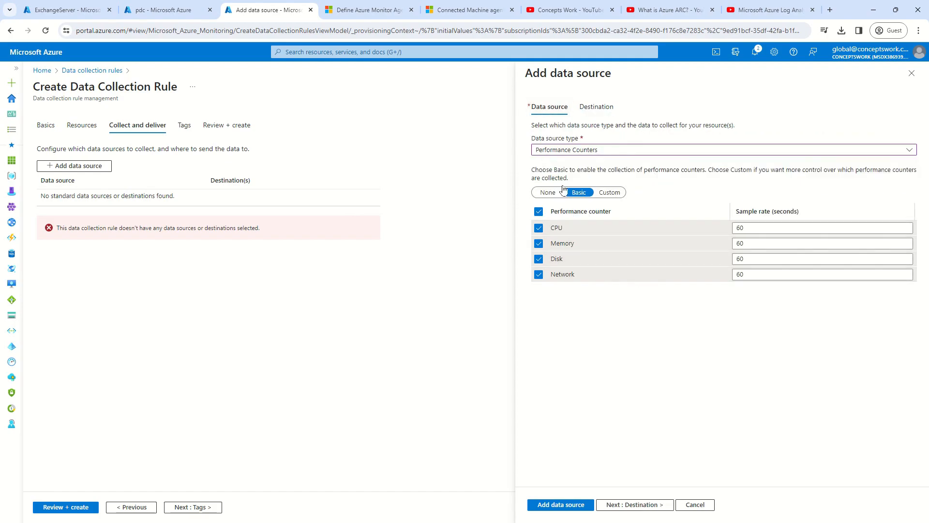
pyautogui.click(596, 108)
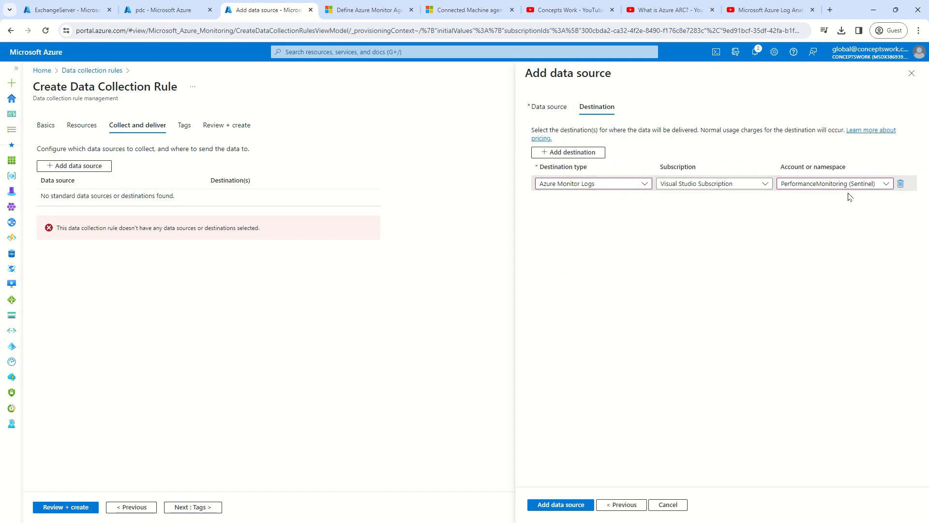
pyautogui.click(560, 504)
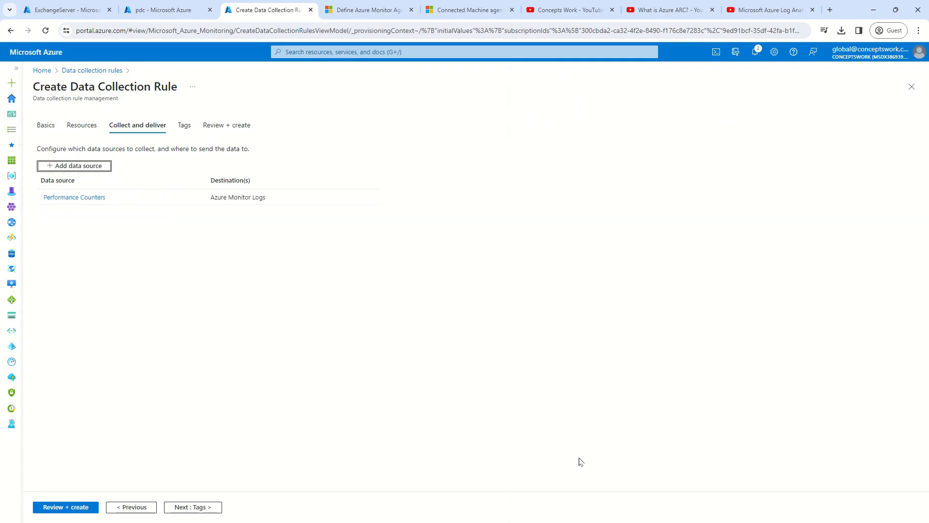
# Step: Start a Windows Event Logs data source and include Application events of level Critical, Error, Warning, Information and Verbose
pyautogui.click(78, 167)
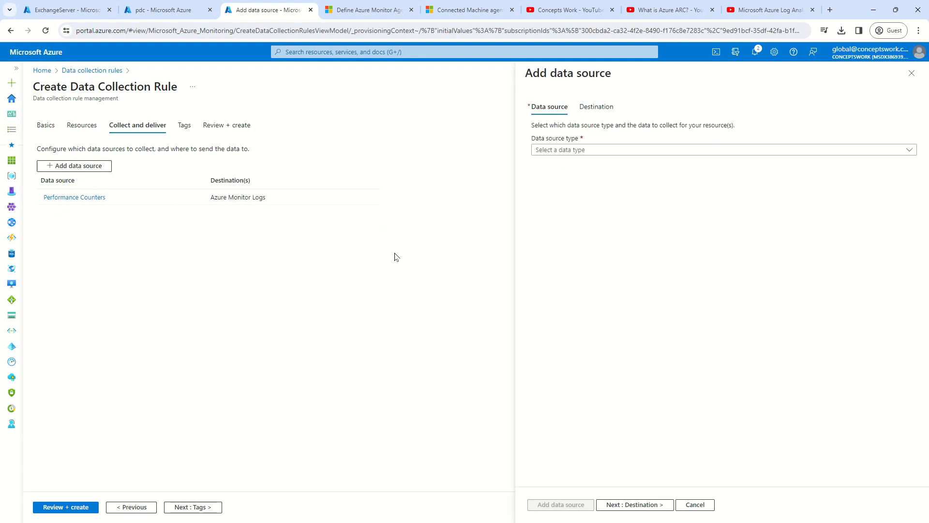
pyautogui.click(573, 151)
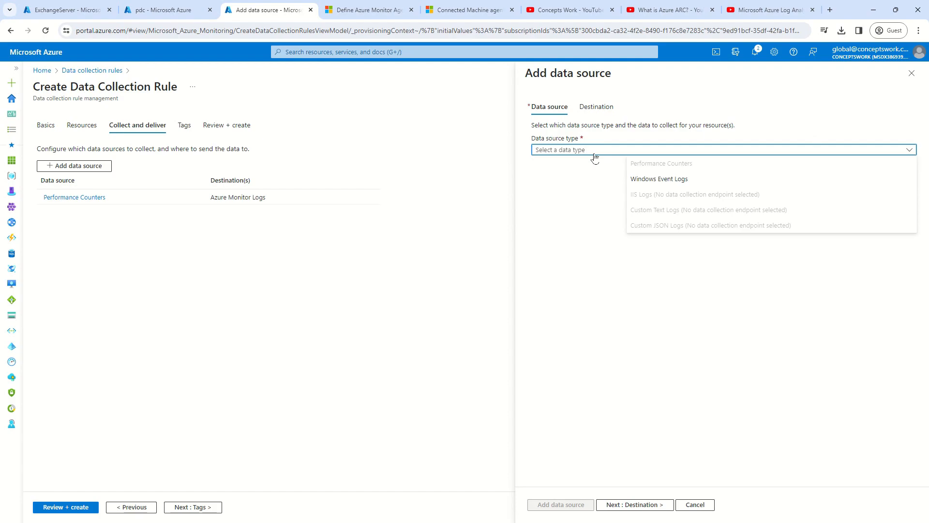
pyautogui.click(650, 184)
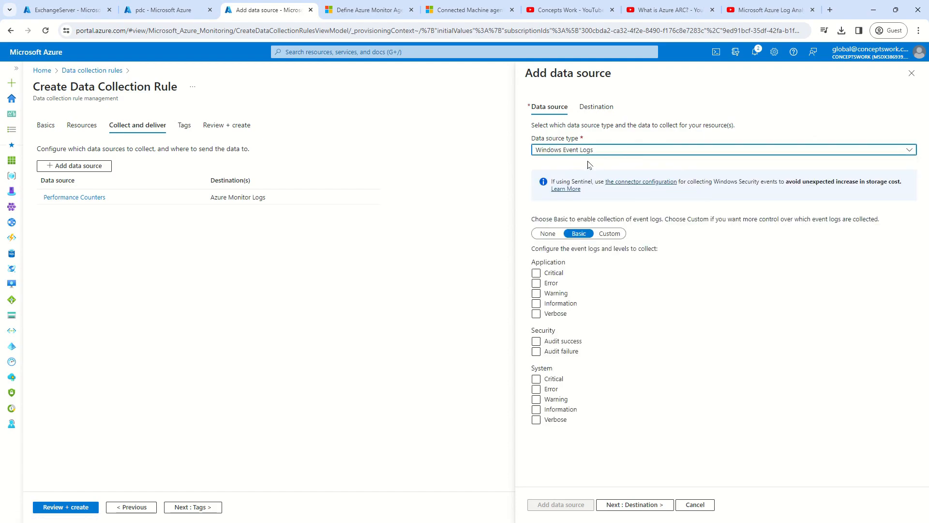
pyautogui.click(536, 274)
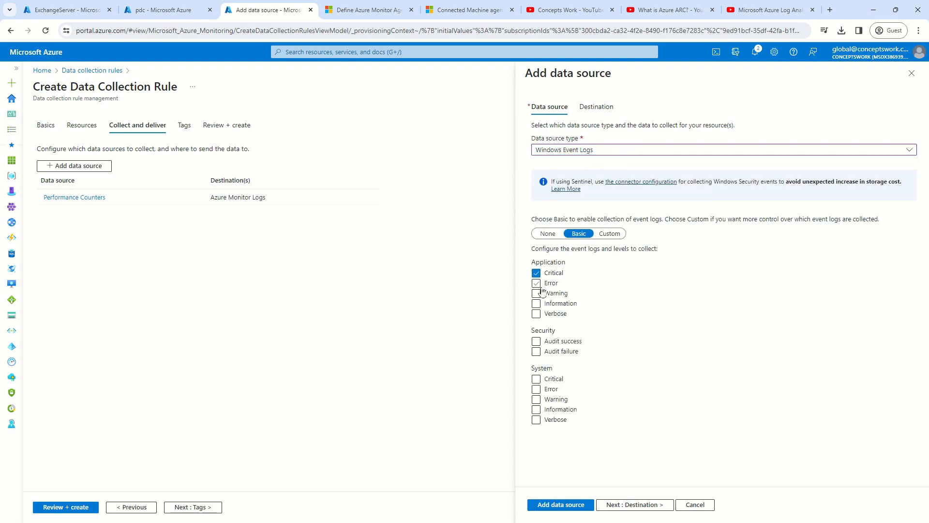
pyautogui.click(536, 283)
pyautogui.click(536, 293)
pyautogui.click(537, 303)
pyautogui.click(536, 314)
# Step: Include Security audit success and audit failure events, plus System events of level Critical, Error, Warning, Information and Verbose
pyautogui.click(537, 341)
pyautogui.click(536, 351)
pyautogui.click(536, 379)
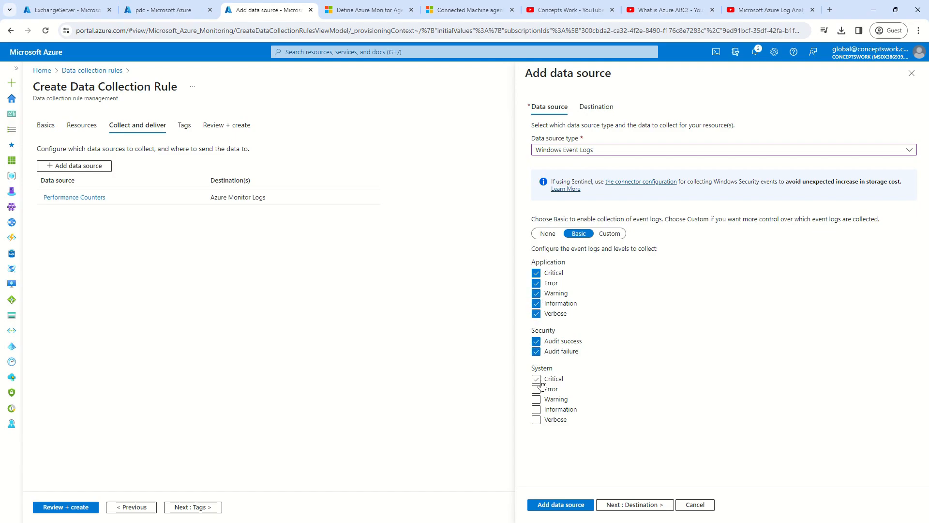
pyautogui.click(536, 389)
pyautogui.click(536, 399)
pyautogui.click(536, 410)
pyautogui.click(536, 420)
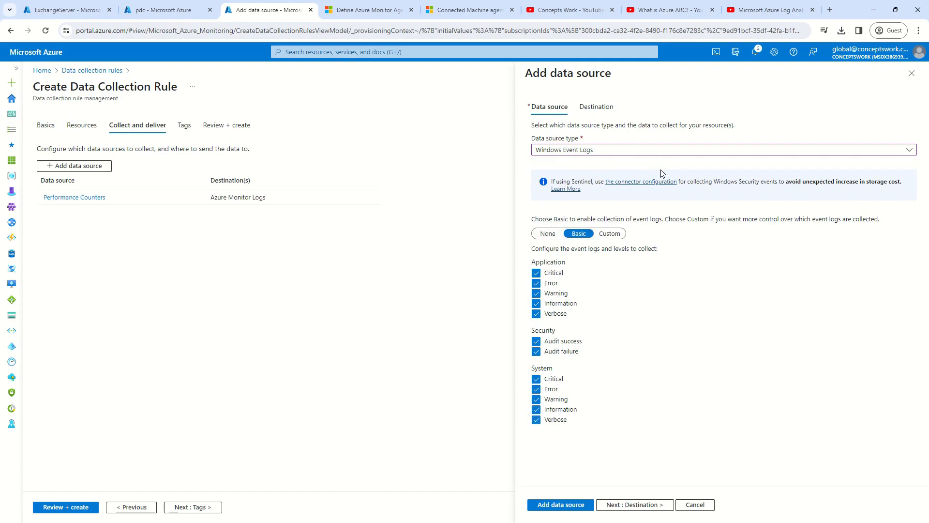
# Step: Set the event logs' destination workspace to sentinel (sentinel) and add the data source to the rule
pyautogui.click(596, 107)
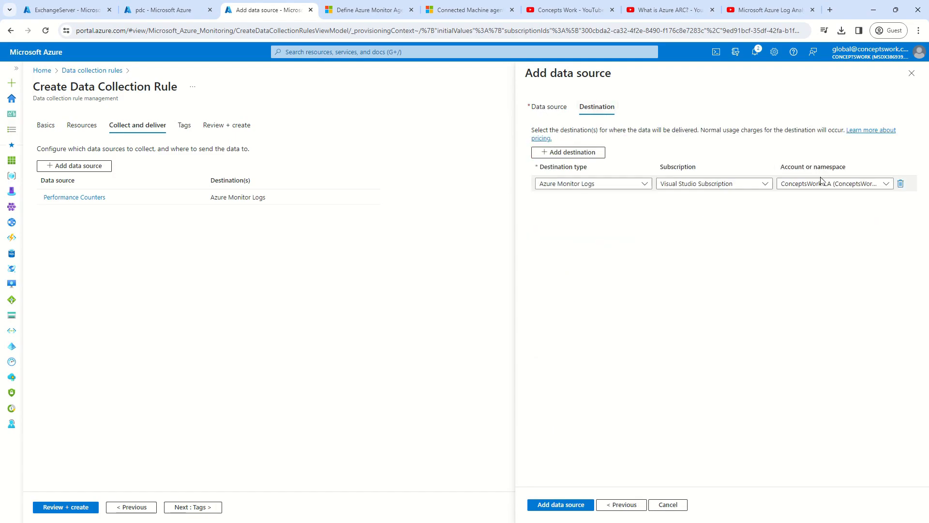
pyautogui.click(783, 183)
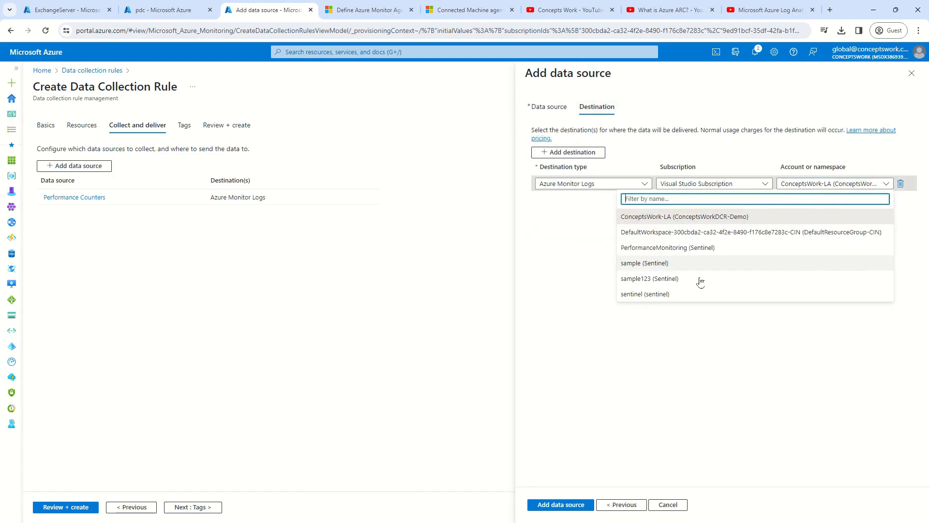
pyautogui.click(634, 295)
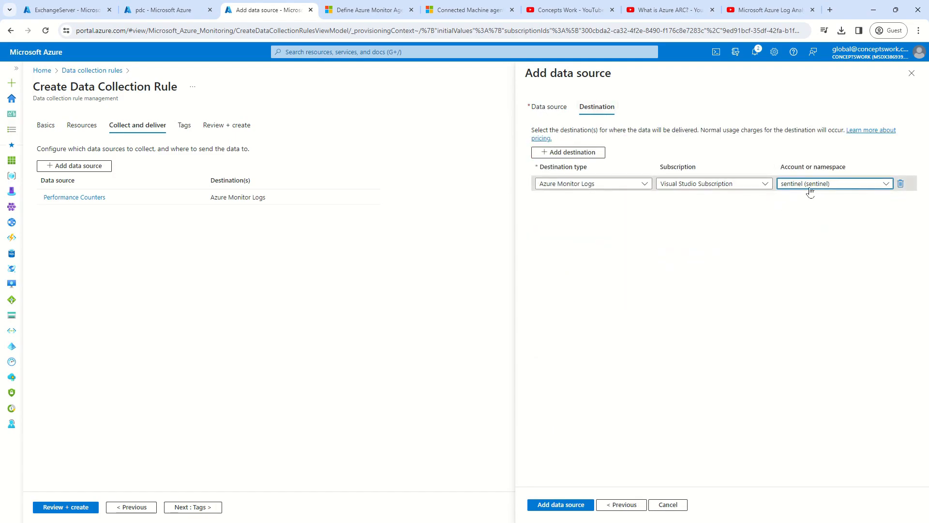
pyautogui.click(558, 505)
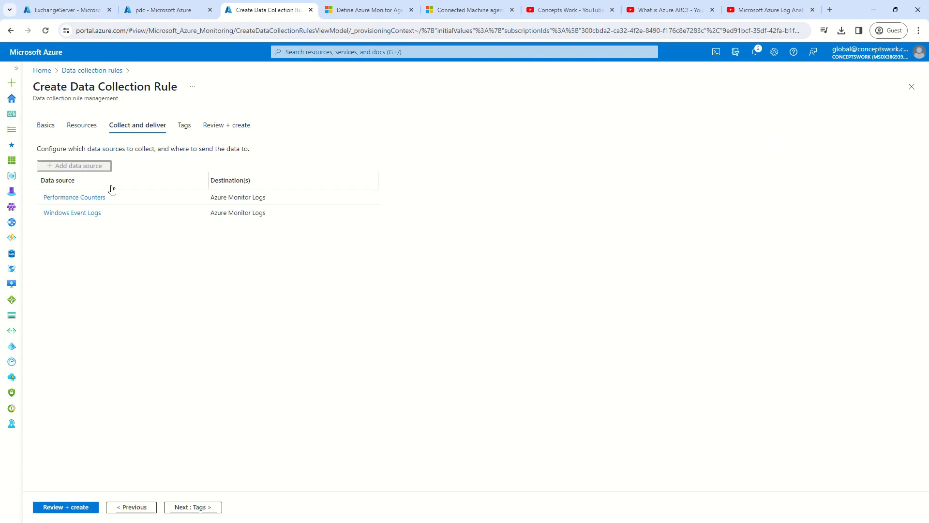
# Step: Review the rule's basics, resources and data sources, and create the data collection rule without tags
pyautogui.click(46, 127)
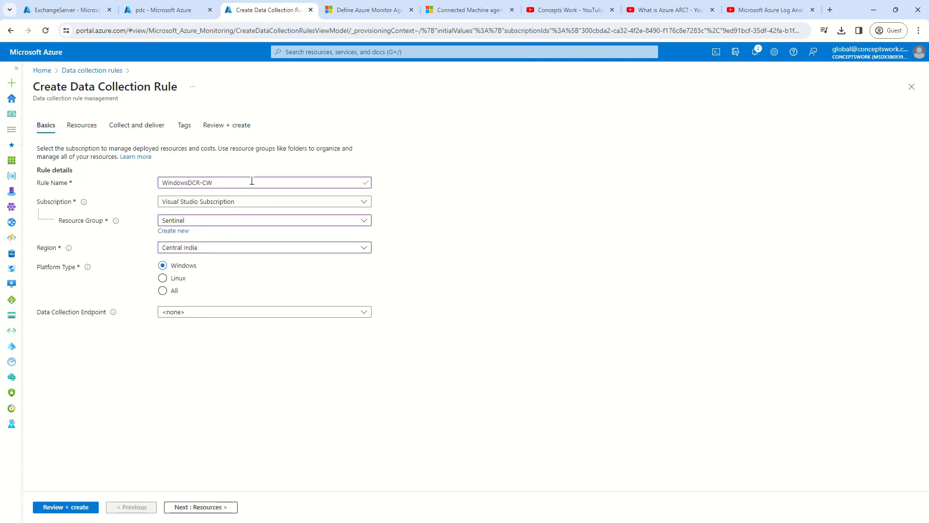
pyautogui.click(72, 127)
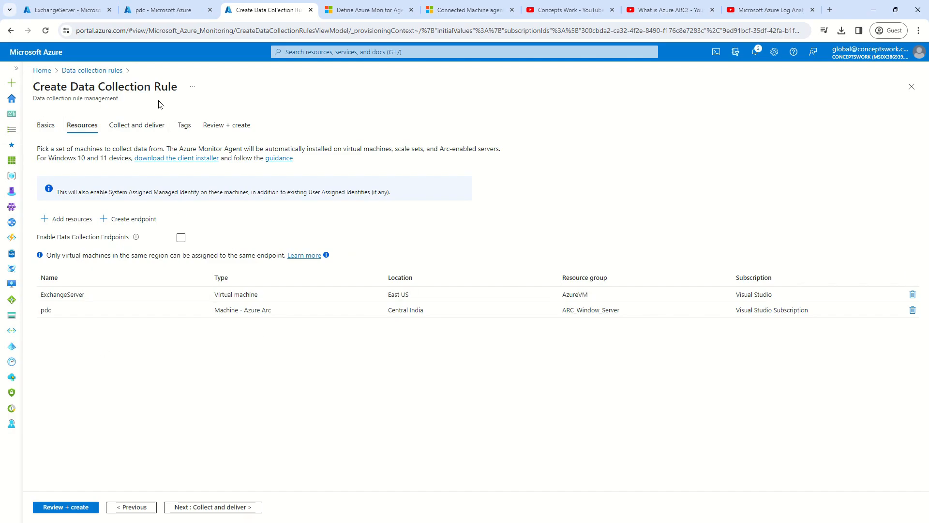
pyautogui.click(136, 125)
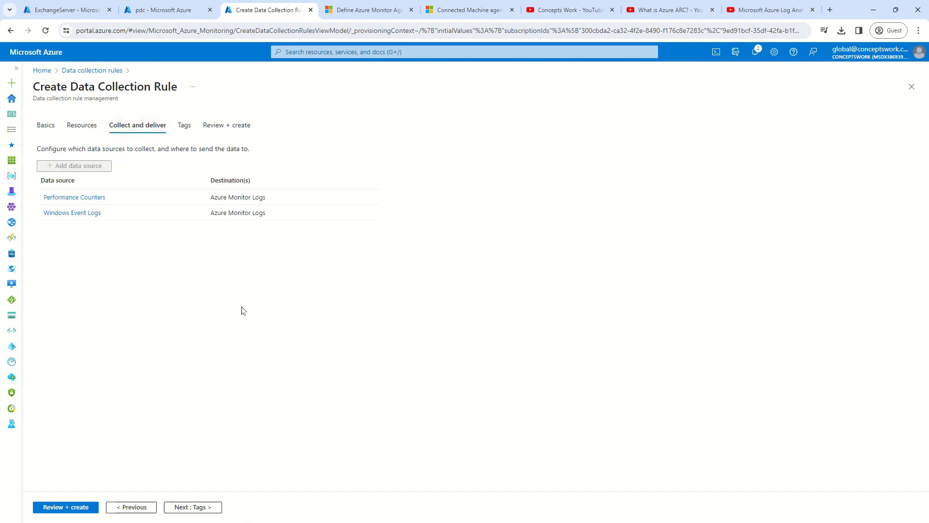
pyautogui.click(189, 509)
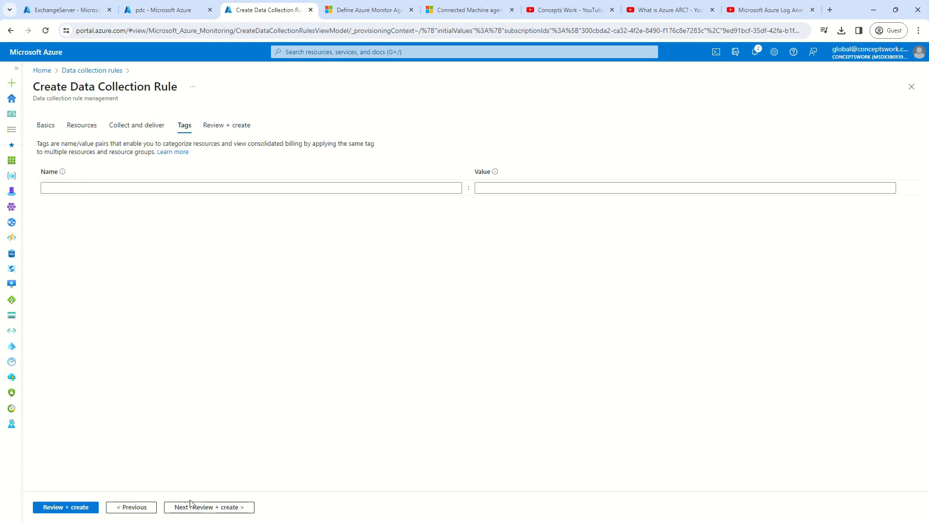
pyautogui.click(211, 508)
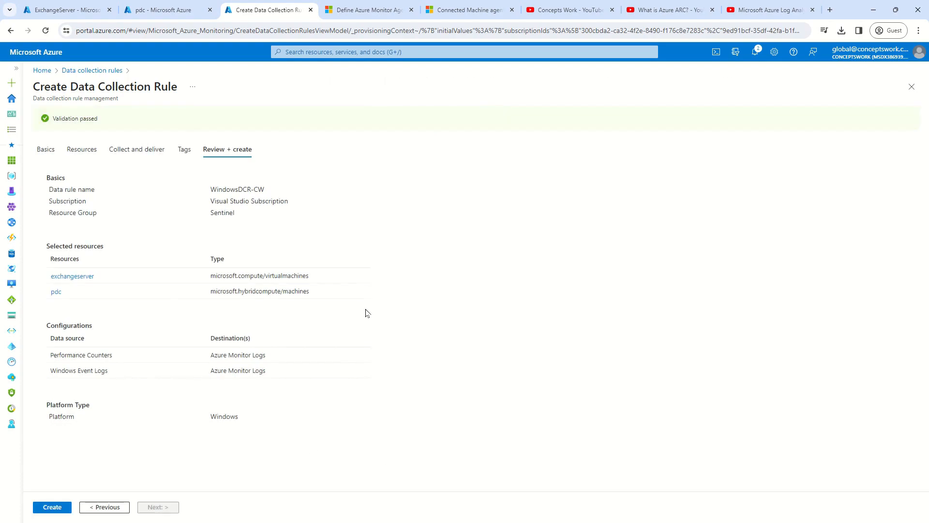
pyautogui.click(45, 510)
# Step: Check the extensions of the ExchangeServer and pdc machines and the progress of the rule's deployment
pyautogui.click(82, 15)
pyautogui.click(165, 13)
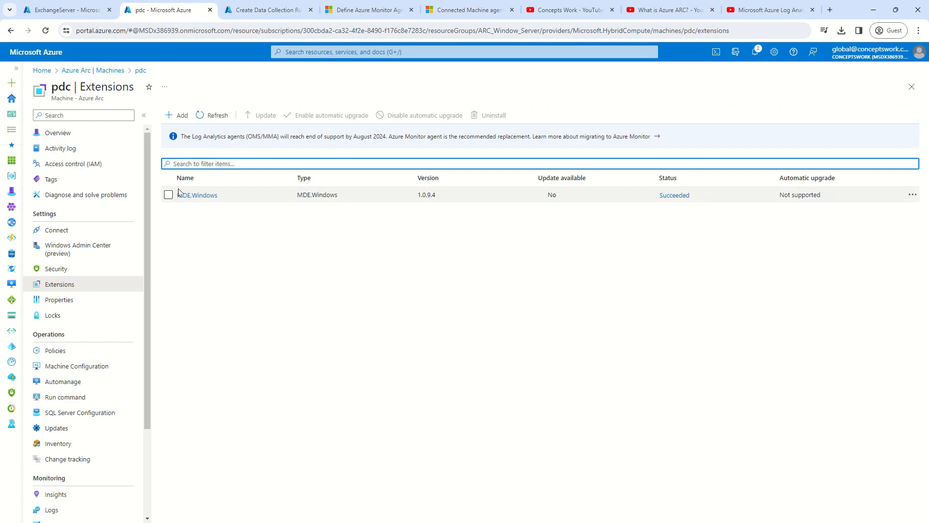
pyautogui.click(265, 16)
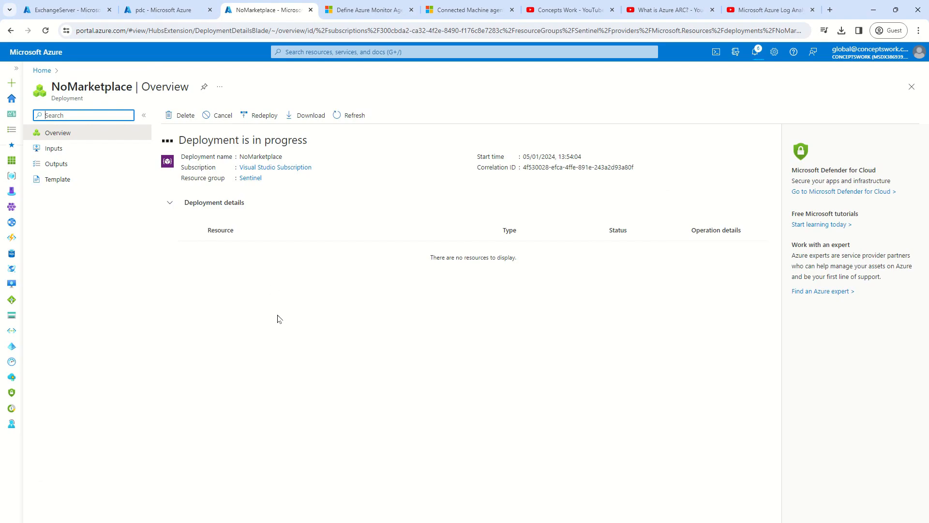
pyautogui.click(47, 13)
pyautogui.click(166, 8)
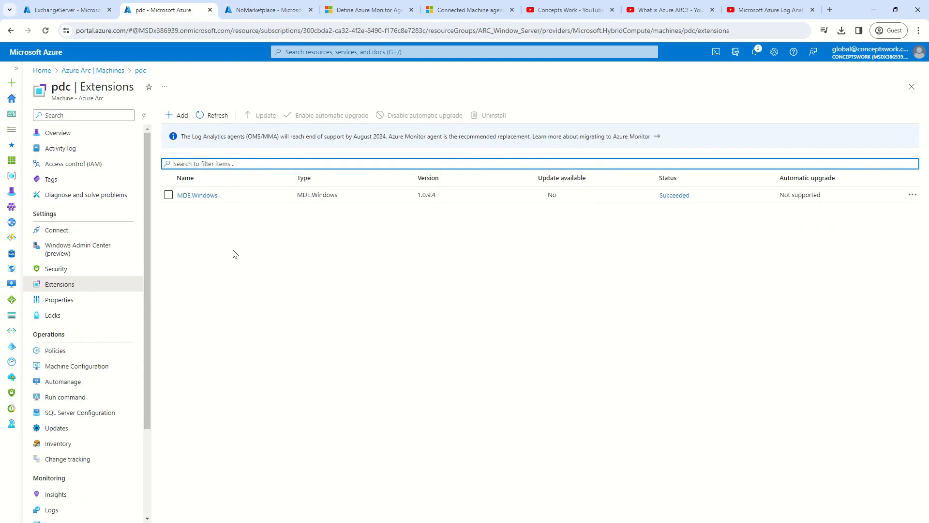
pyautogui.hotkey('alt', 'Tab')
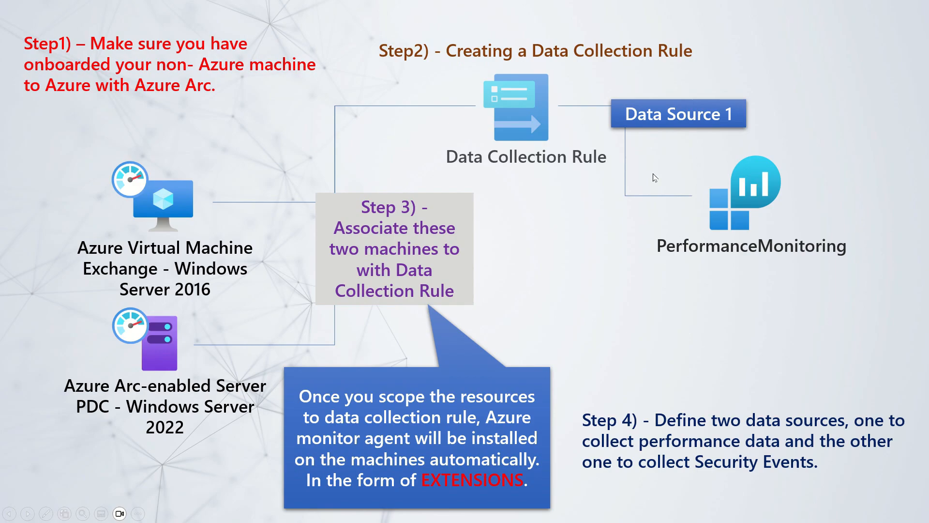
pyautogui.click(686, 245)
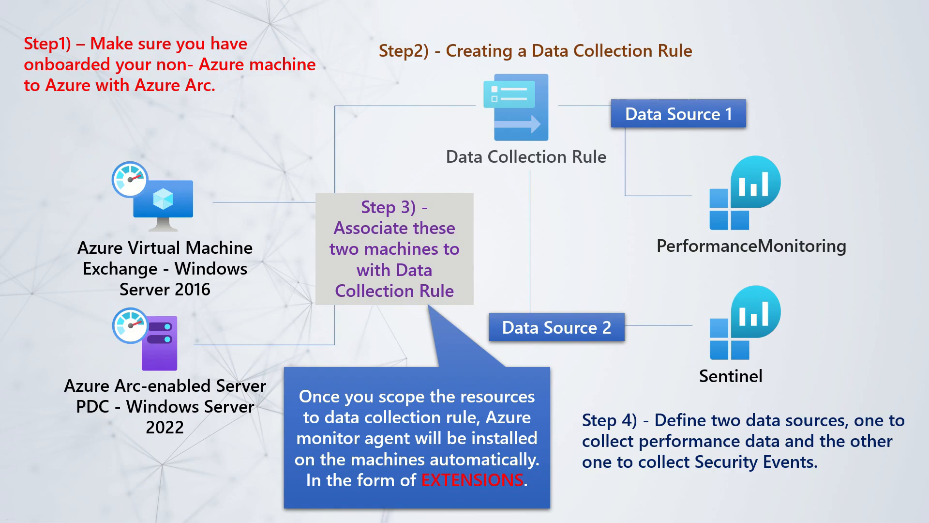
pyautogui.hotkey('alt', 'Tab')
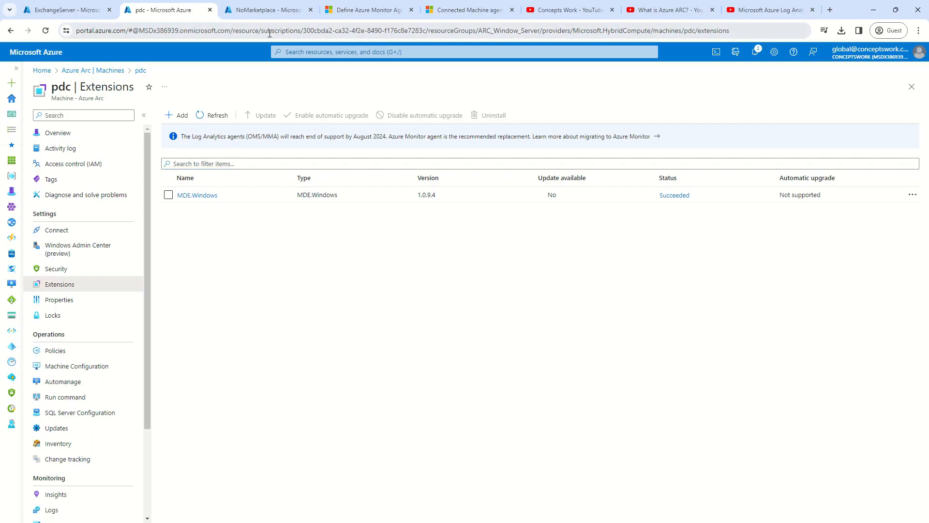
# Step: Check the deployment status, open the deployed WindowsDCR-CW rule and view its associated resources
pyautogui.click(269, 9)
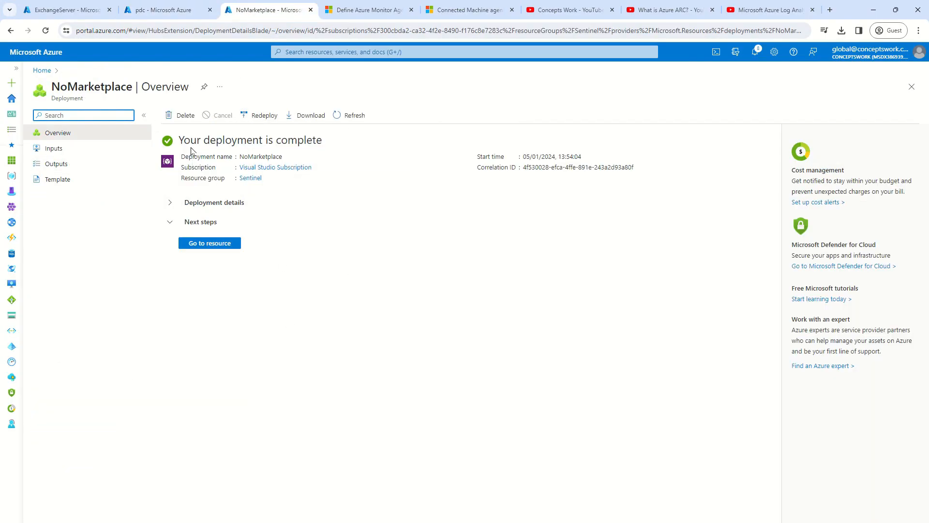
pyautogui.moveTo(175, 145); pyautogui.dragTo(352, 146)
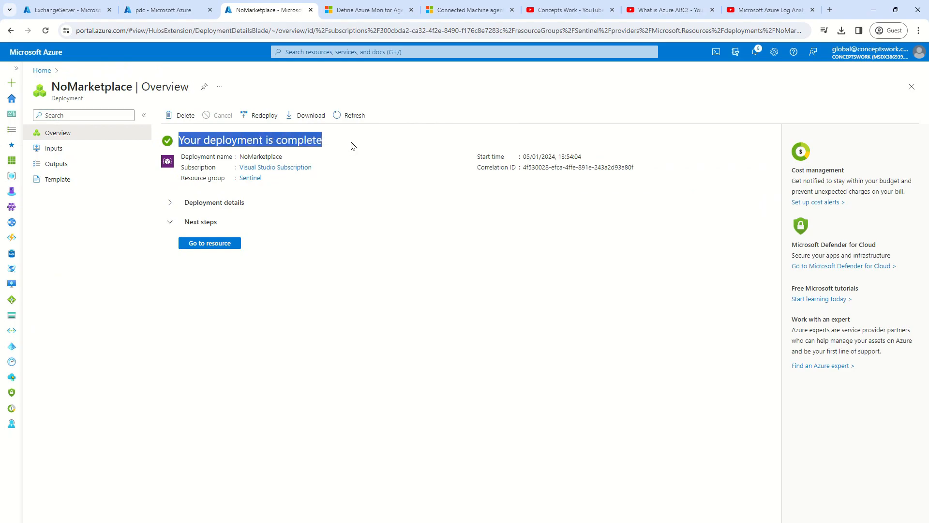
pyautogui.click(209, 243)
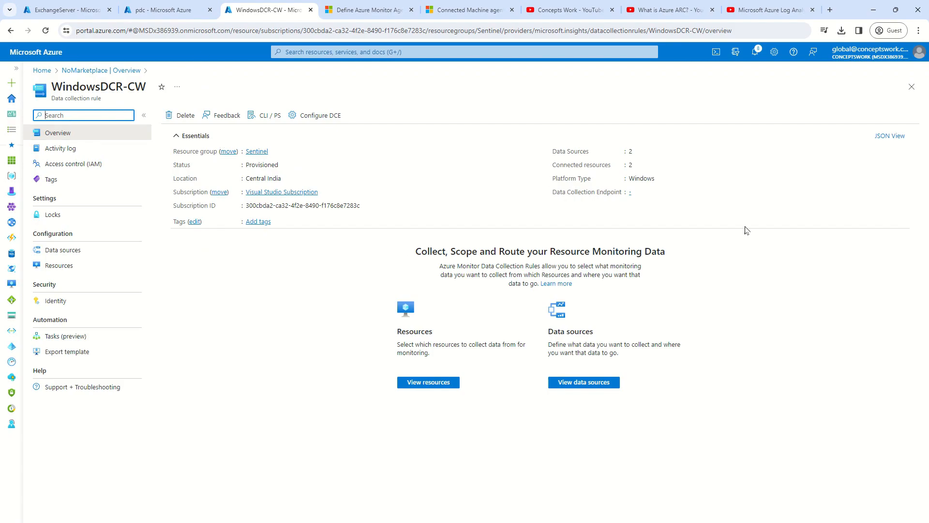
pyautogui.click(62, 266)
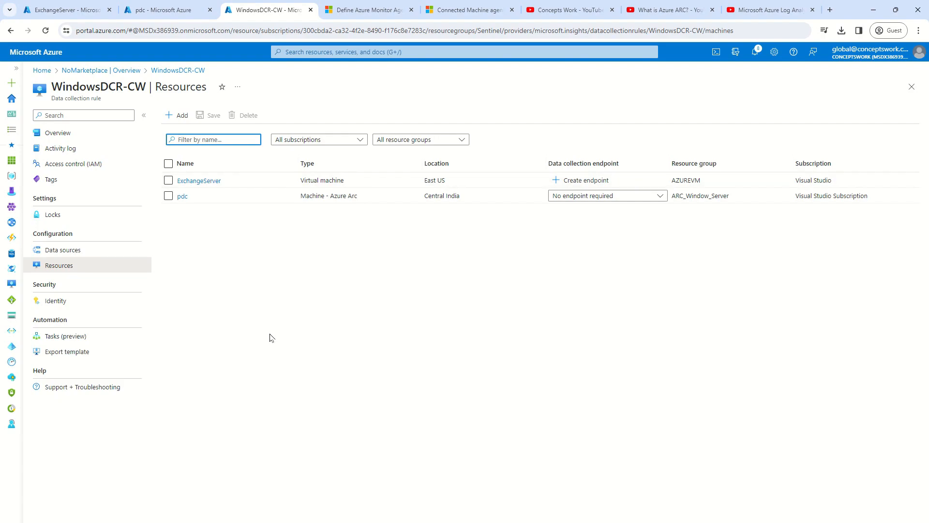
# Step: Review the WindowsDCR-CW rule's data sources, and reload the extension pages of ExchangeServer and pdc
pyautogui.click(57, 251)
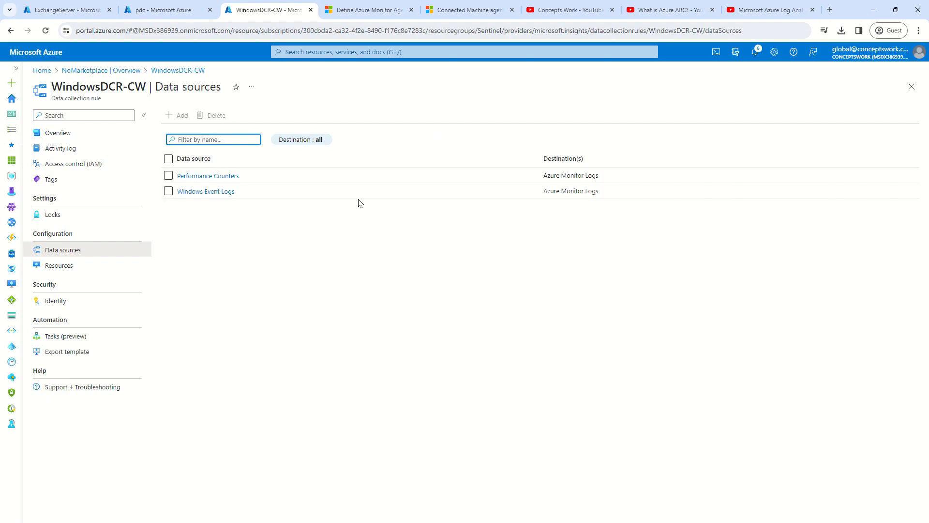
pyautogui.click(67, 10)
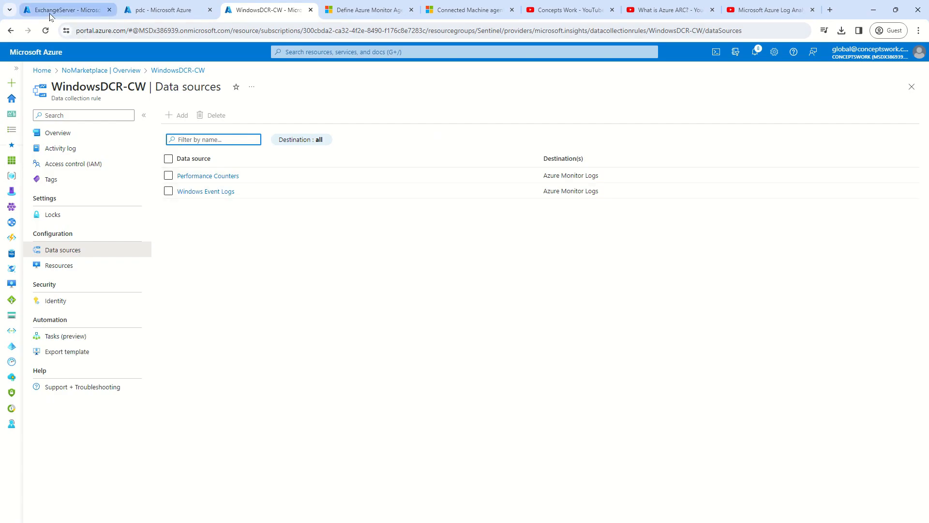
pyautogui.click(49, 32)
pyautogui.click(140, 10)
pyautogui.click(49, 26)
pyautogui.click(73, 10)
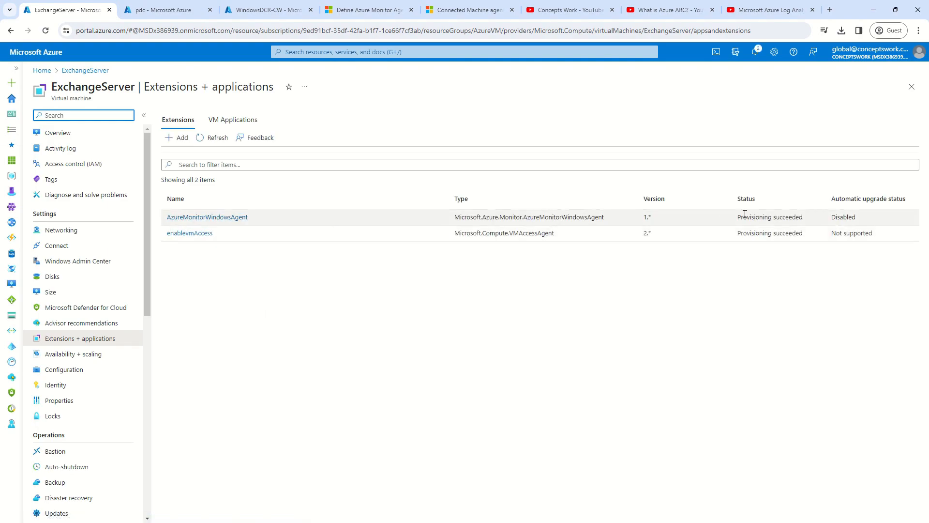
# Step: Examine the AzureMonitorWindowsAgent extension's type and provisioning status on the ExchangeServer virtual machine
pyautogui.moveTo(733, 216); pyautogui.dragTo(842, 217)
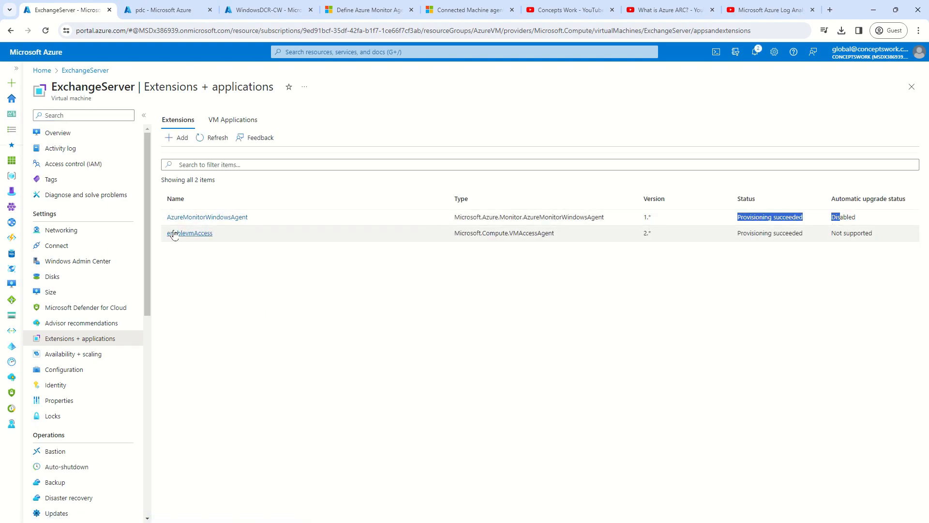
pyautogui.moveTo(50, 87); pyautogui.dragTo(141, 87)
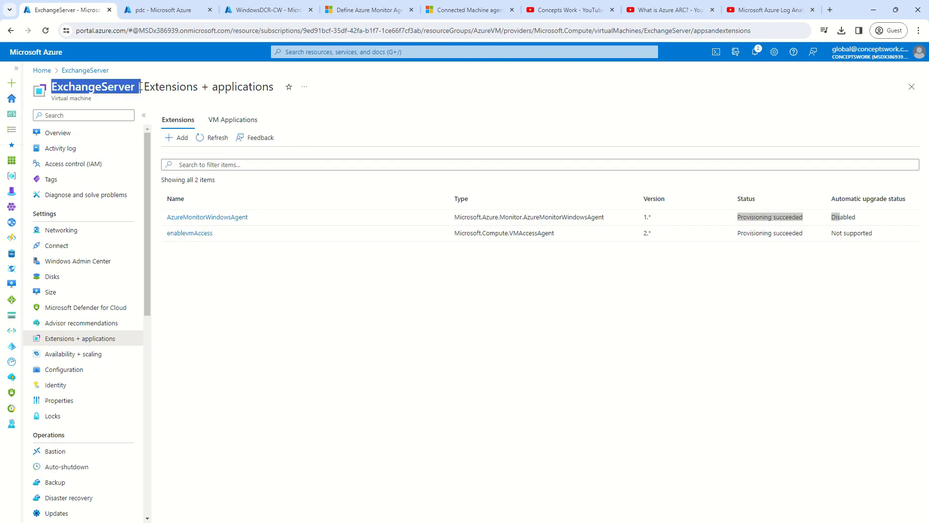
pyautogui.moveTo(461, 218); pyautogui.dragTo(818, 212)
pyautogui.click(429, 308)
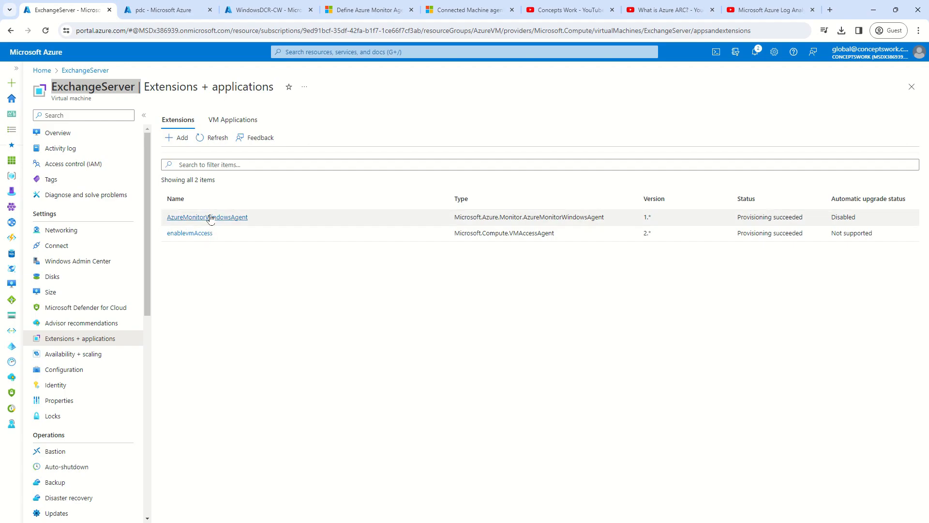
pyautogui.moveTo(458, 218); pyautogui.dragTo(643, 218)
pyautogui.click(529, 249)
pyautogui.moveTo(527, 217); pyautogui.dragTo(596, 216)
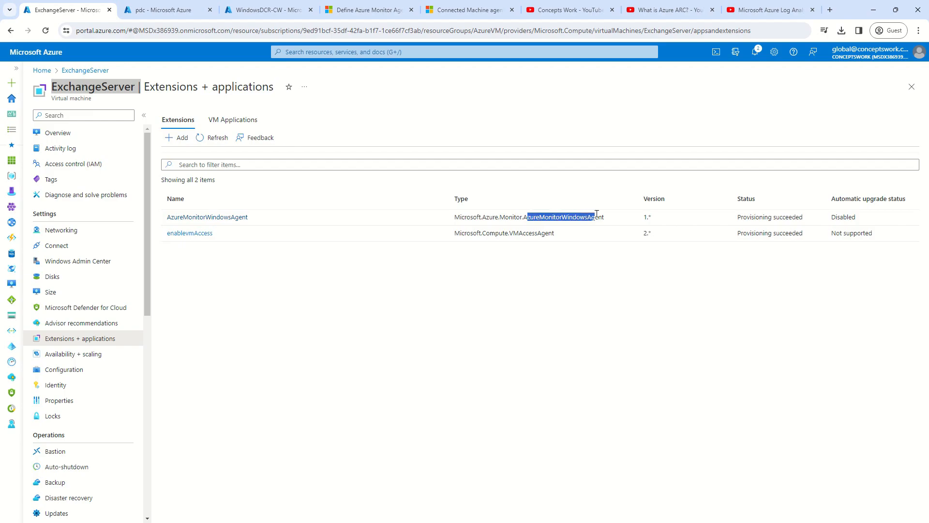
pyautogui.click(564, 346)
pyautogui.moveTo(523, 218); pyautogui.dragTo(605, 216)
pyautogui.moveTo(732, 218); pyautogui.dragTo(816, 218)
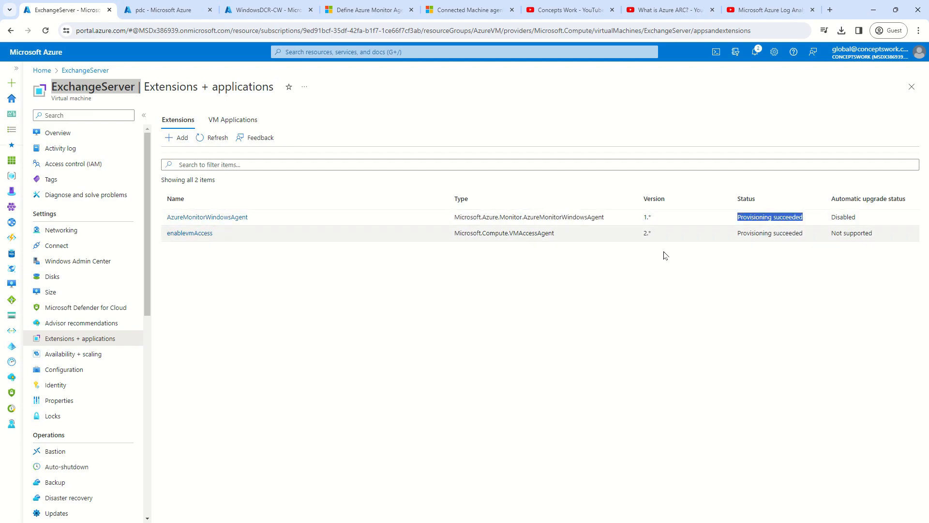
# Step: Refresh and check pdc's extensions, then view the machine's "search *" log results and close its Logs page
pyautogui.click(149, 9)
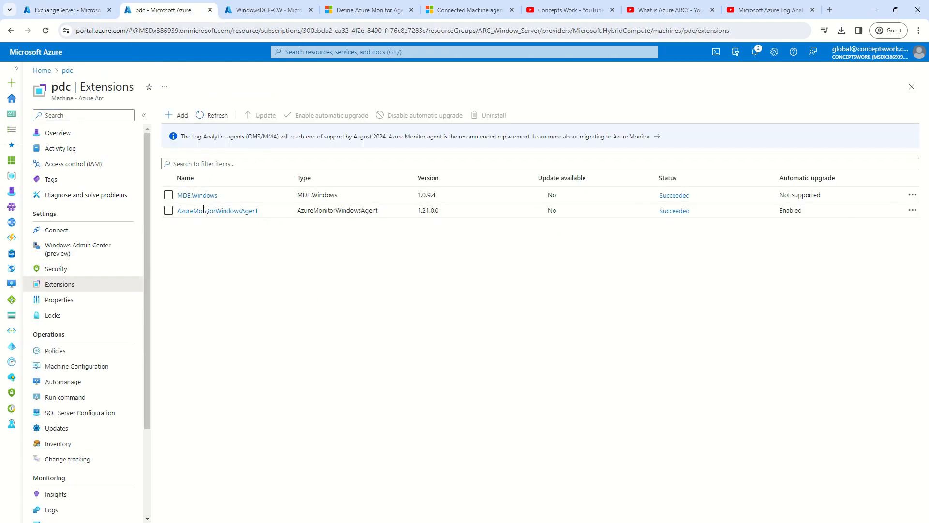
pyautogui.click(220, 116)
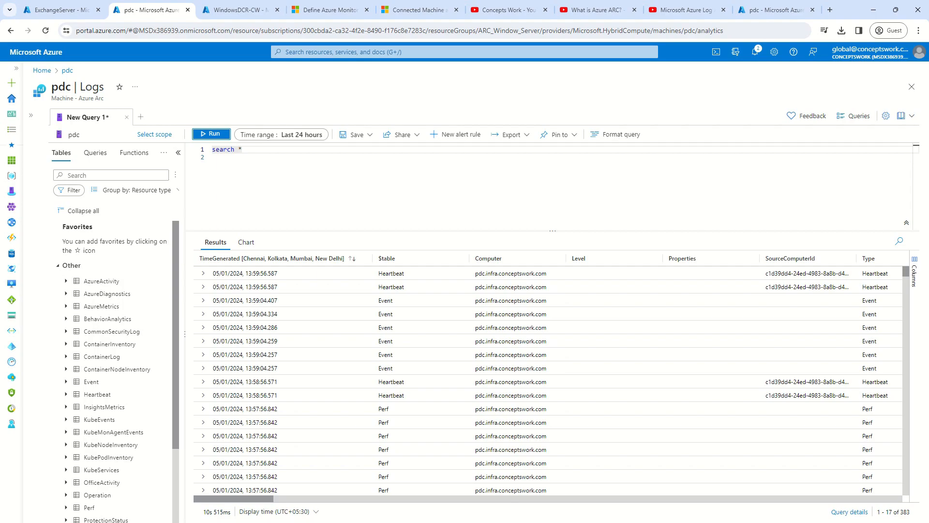
pyautogui.click(343, 201)
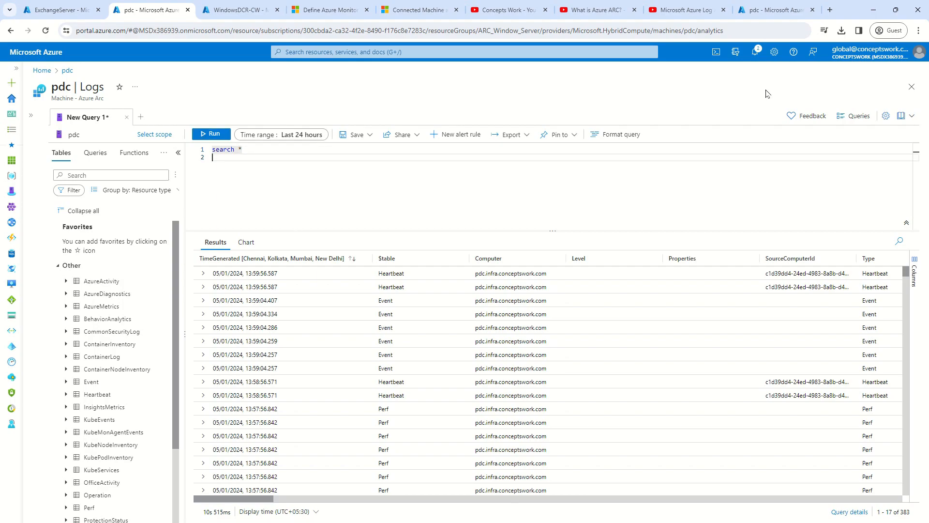
pyautogui.click(913, 87)
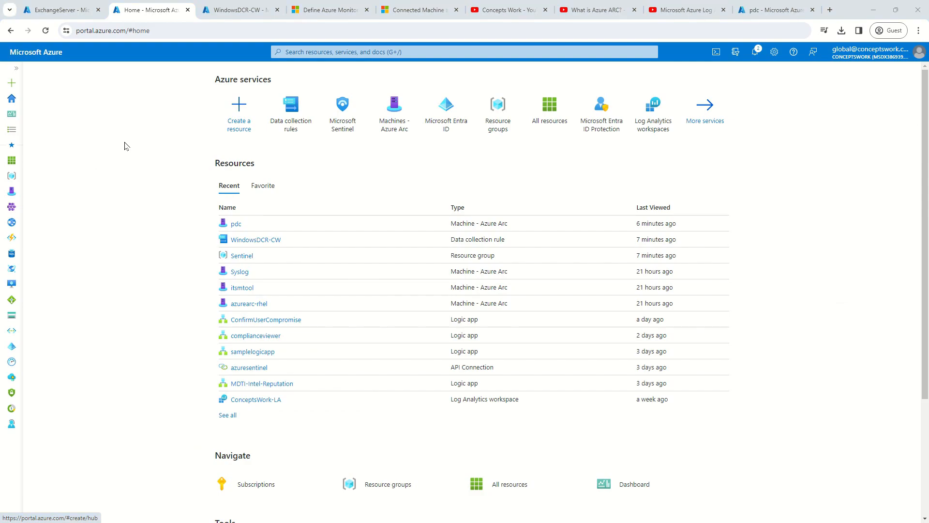
# Step: Switch to the pdc server's remote session and check its hostname in the Command Prompt
pyautogui.hotkey('alt', 'Tab')
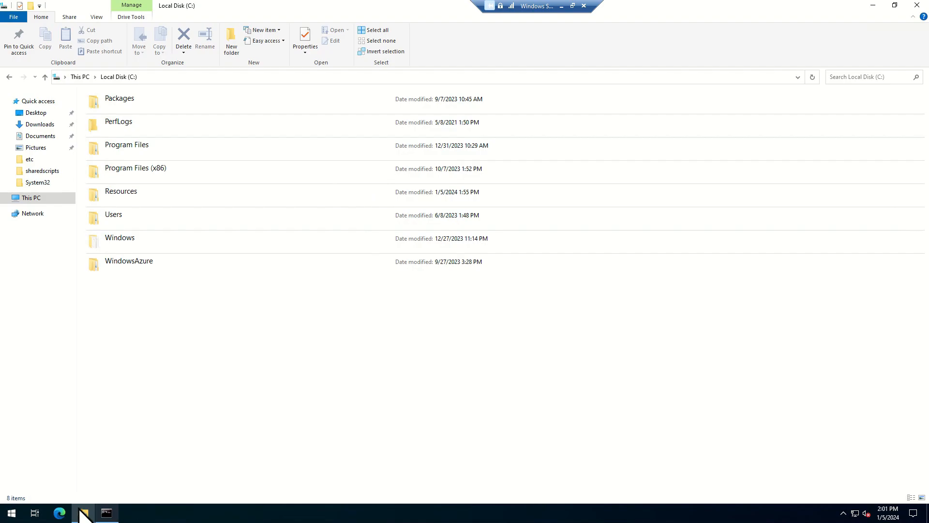
pyautogui.click(105, 512)
pyautogui.moveTo(7, 42); pyautogui.dragTo(72, 54)
pyautogui.moveTo(215, 330); pyautogui.dragTo(226, 330)
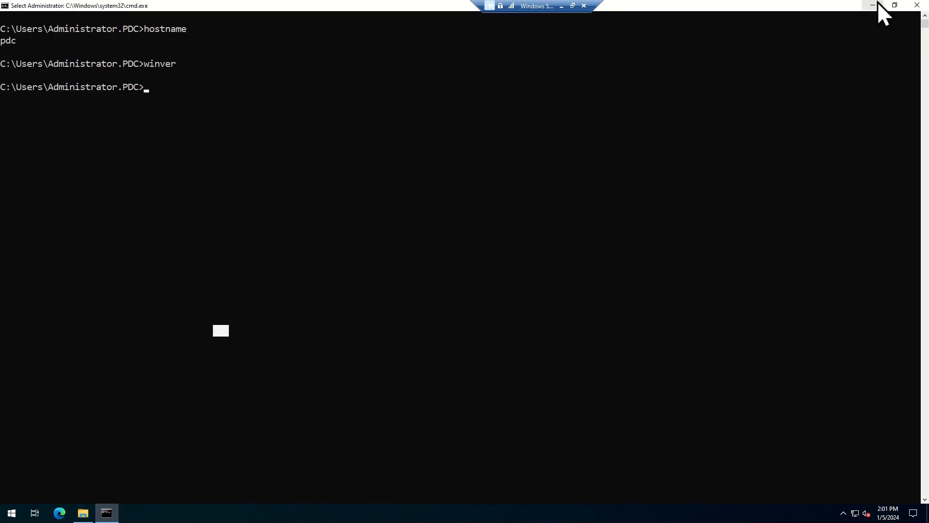
pyautogui.click(873, 6)
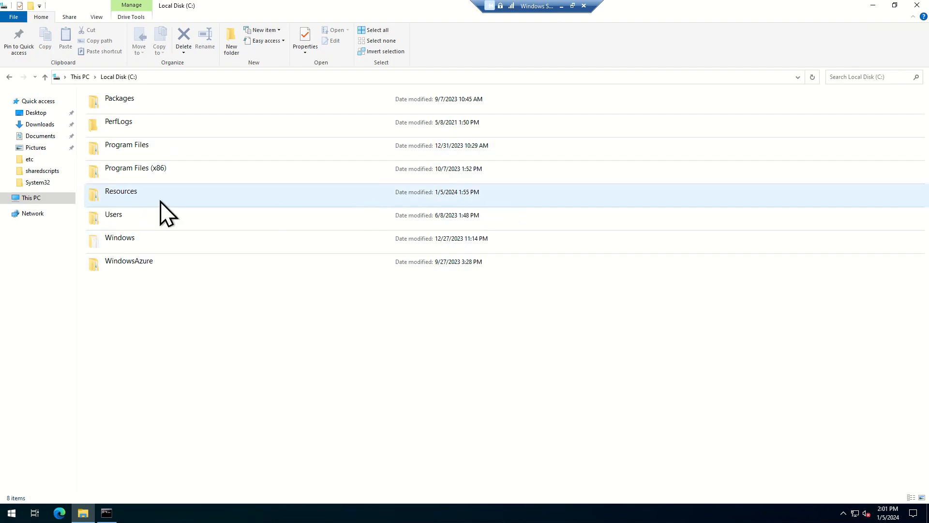
# Step: Inspect the agent's data folder C:\Resources\Directory\AMADataStore.pdc on pdc and return to the Packages and Resources folders on C:
pyautogui.doubleClick(147, 200)
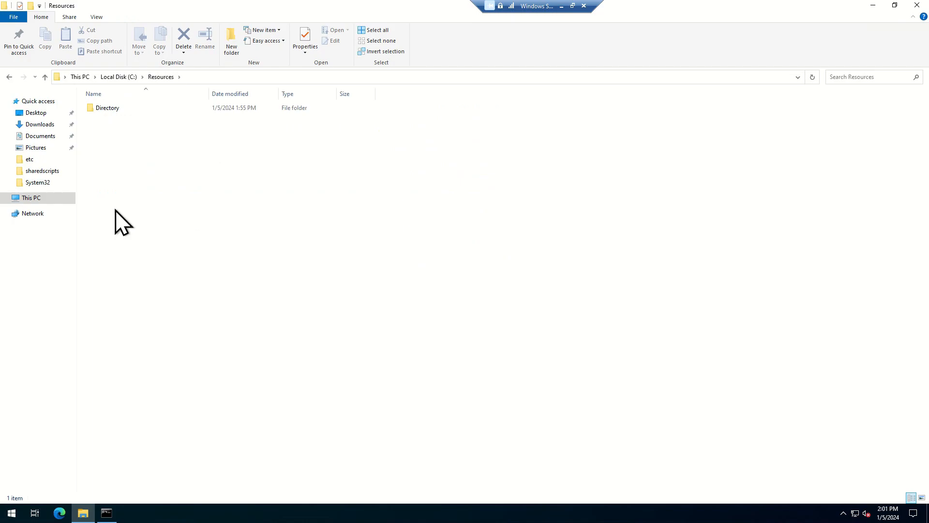
pyautogui.doubleClick(117, 110)
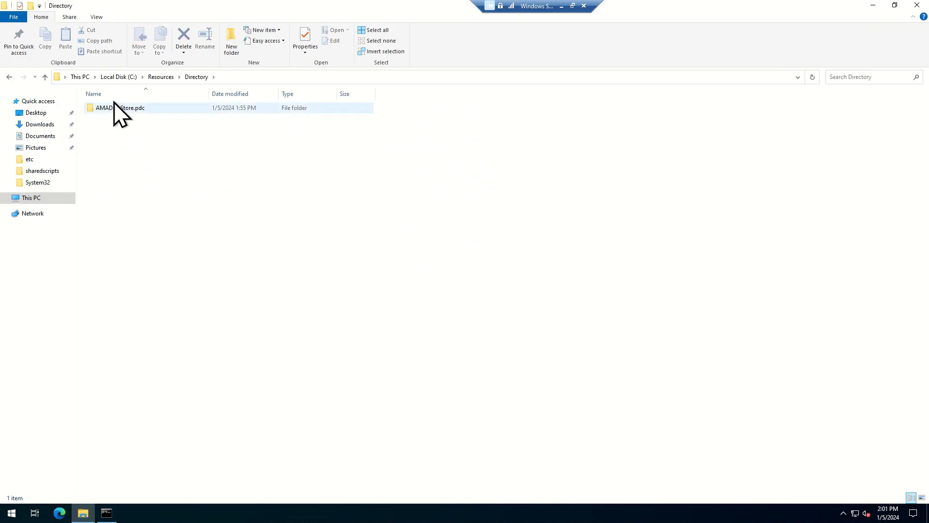
pyautogui.doubleClick(124, 112)
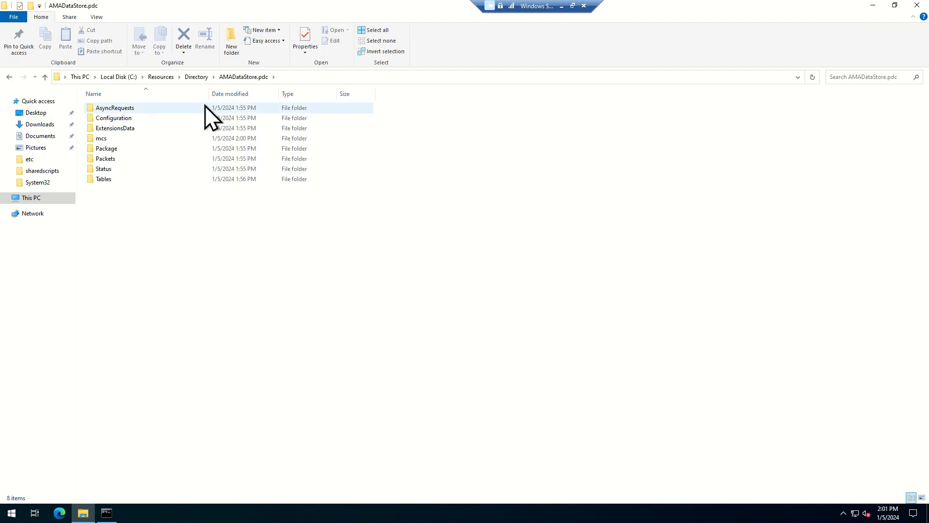
pyautogui.click(121, 79)
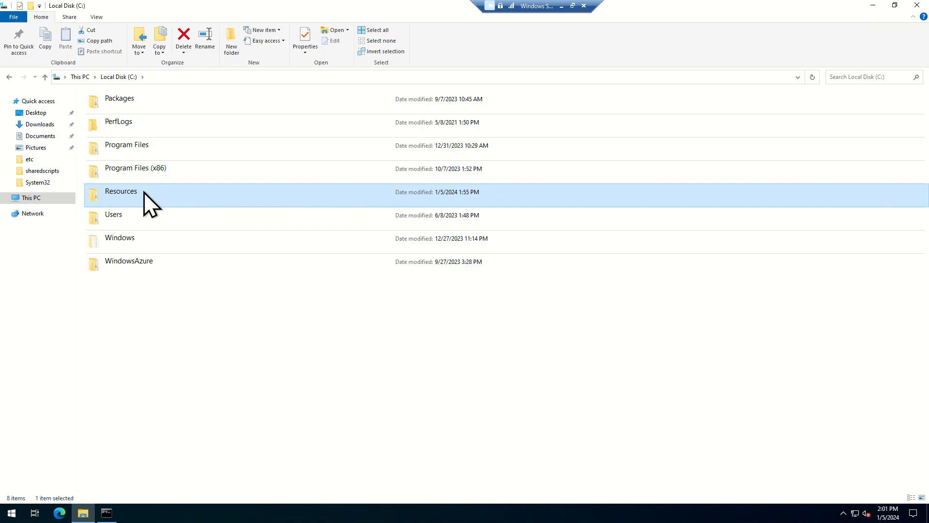
pyautogui.click(119, 106)
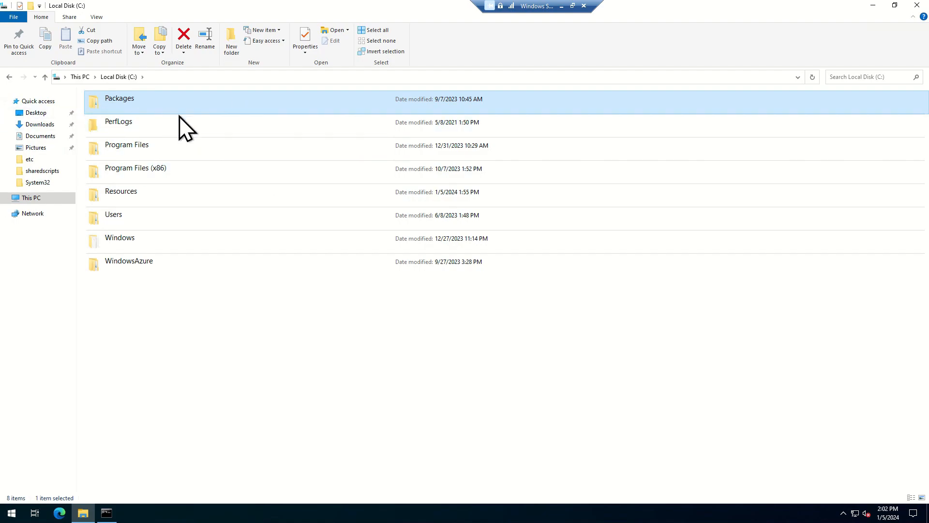
pyautogui.click(127, 198)
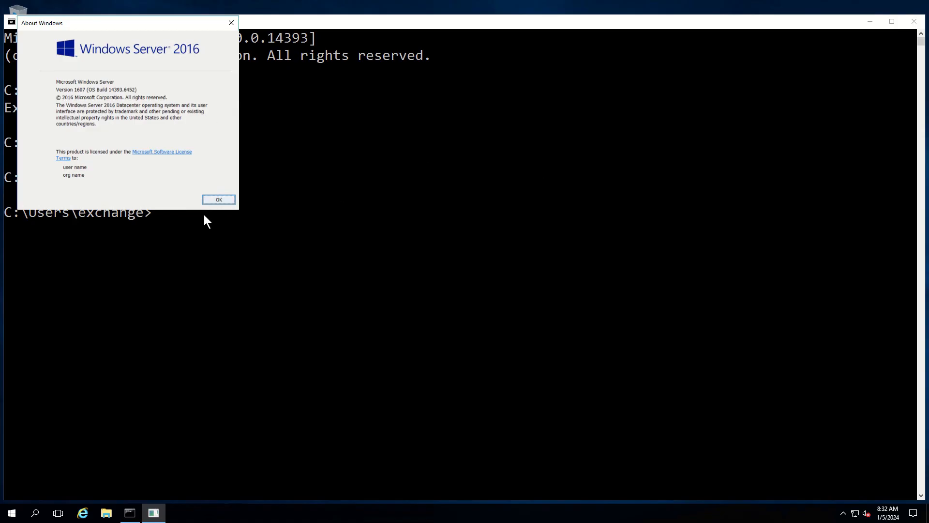
# Step: On ExchangeServer, dismiss the Windows version information and browse to the Packages folder on the C: drive in File Explorer
pyautogui.click(213, 199)
pyautogui.click(106, 512)
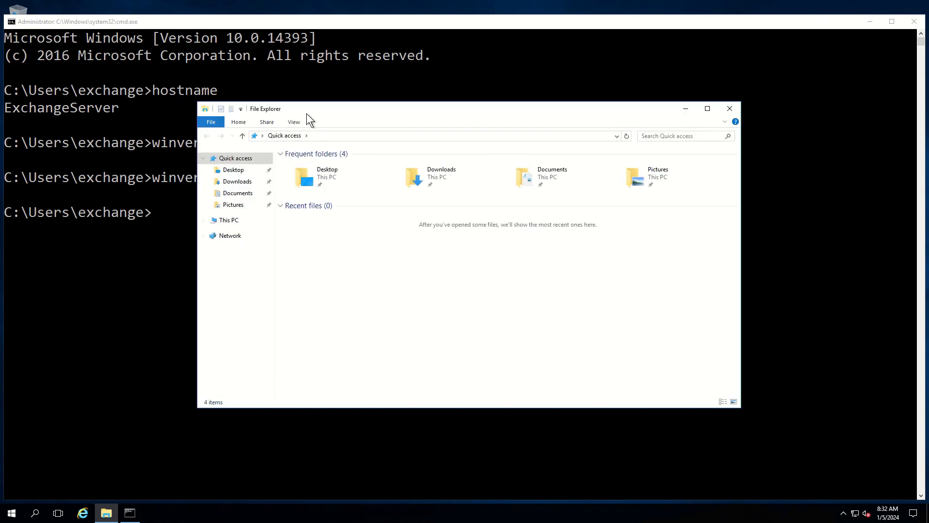
pyautogui.doubleClick(307, 112)
pyautogui.click(21, 114)
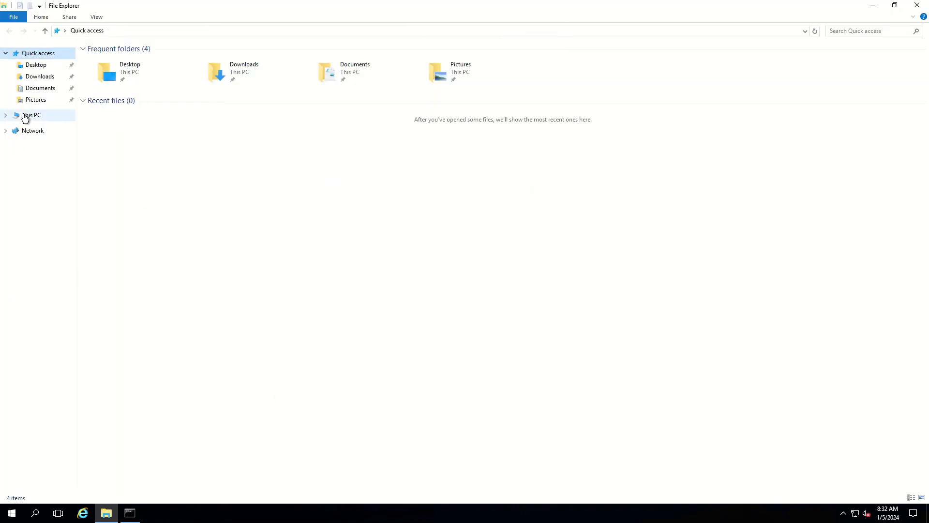
pyautogui.doubleClick(139, 107)
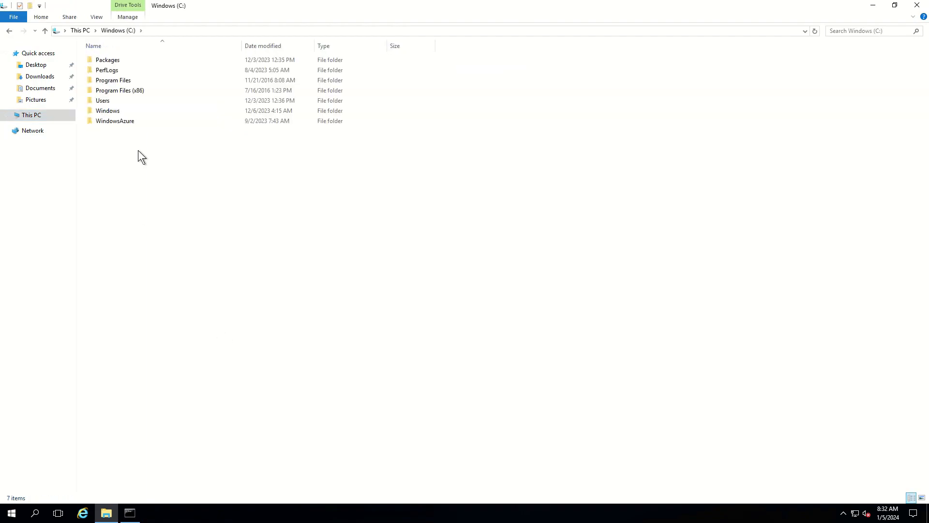
pyautogui.doubleClick(117, 60)
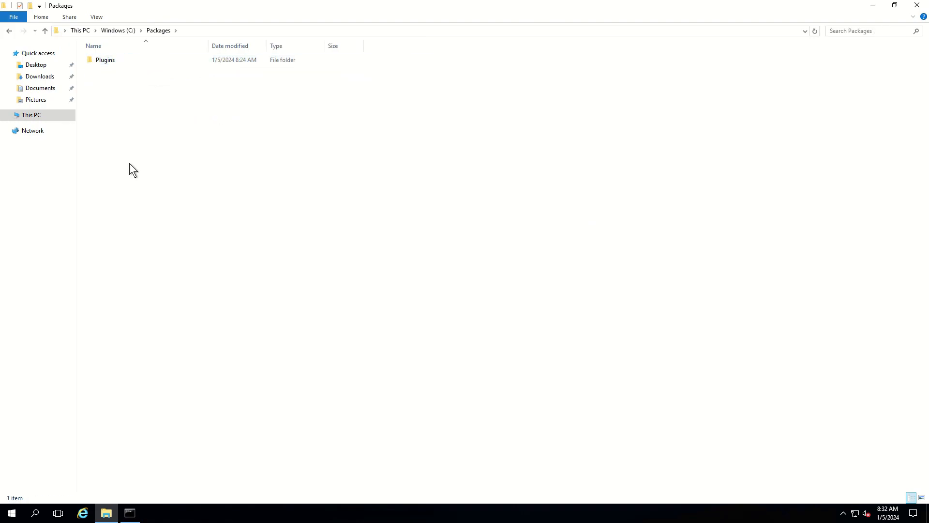
# Step: Inspect the agent's data folder C:\WindowsAzure\Resources\AMADataStore.ExchangeServer on ExchangeServer
pyautogui.click(107, 30)
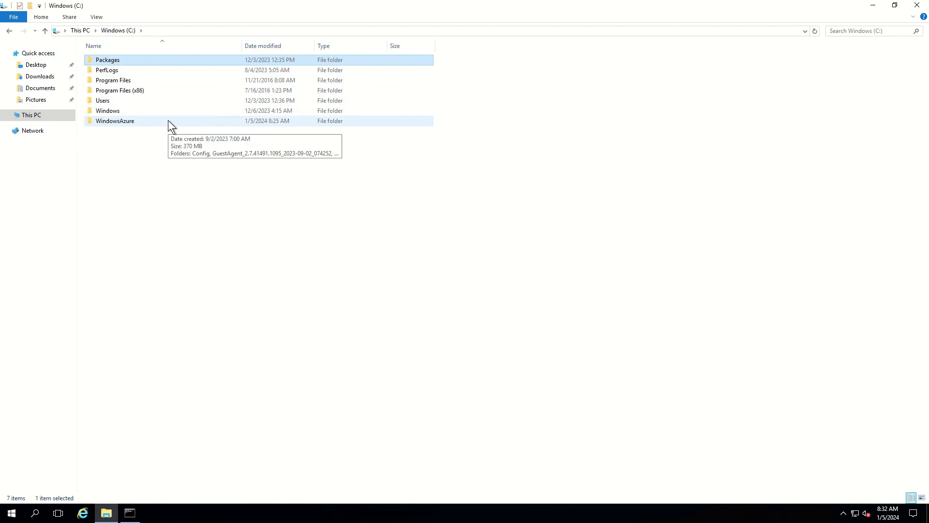
pyautogui.doubleClick(126, 124)
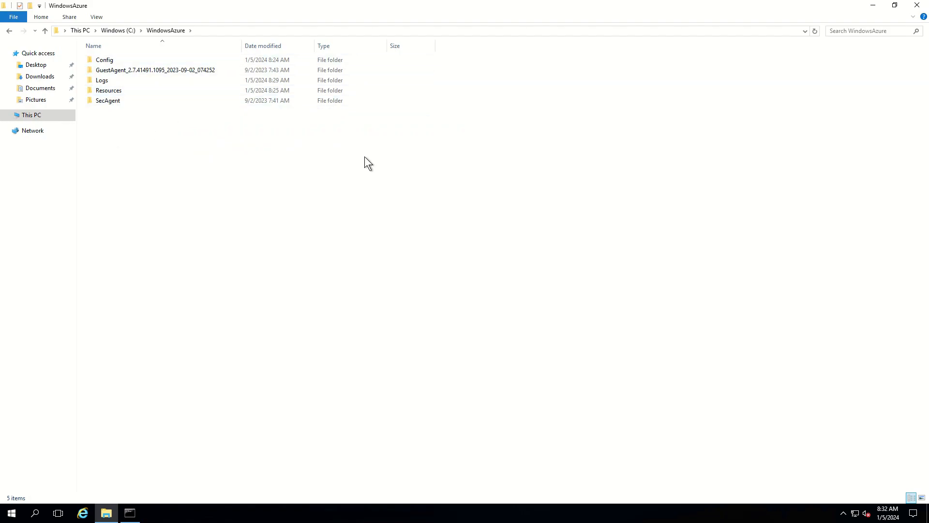
pyautogui.click(213, 29)
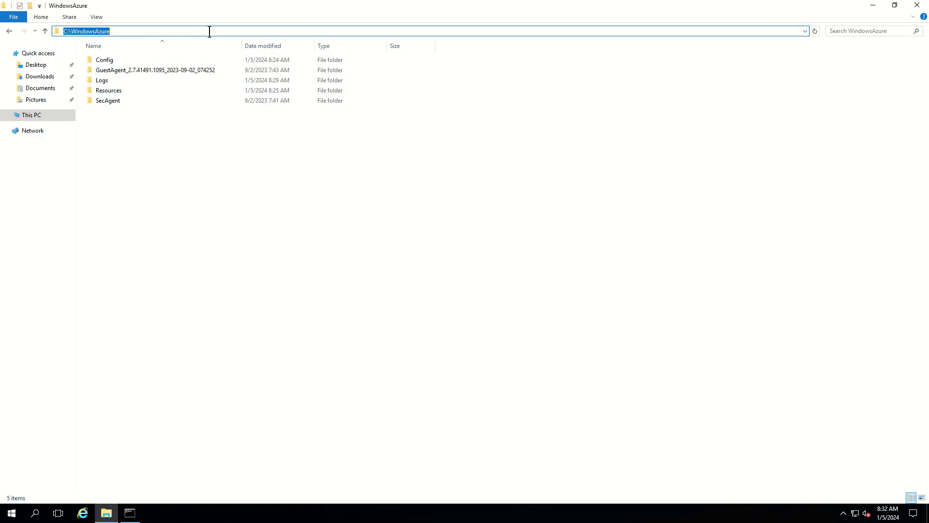
pyautogui.doubleClick(128, 91)
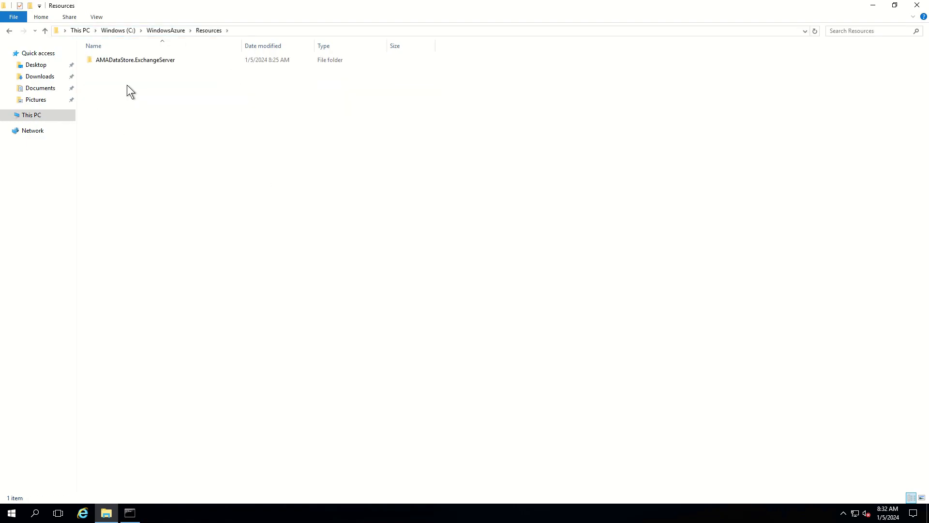
pyautogui.doubleClick(134, 61)
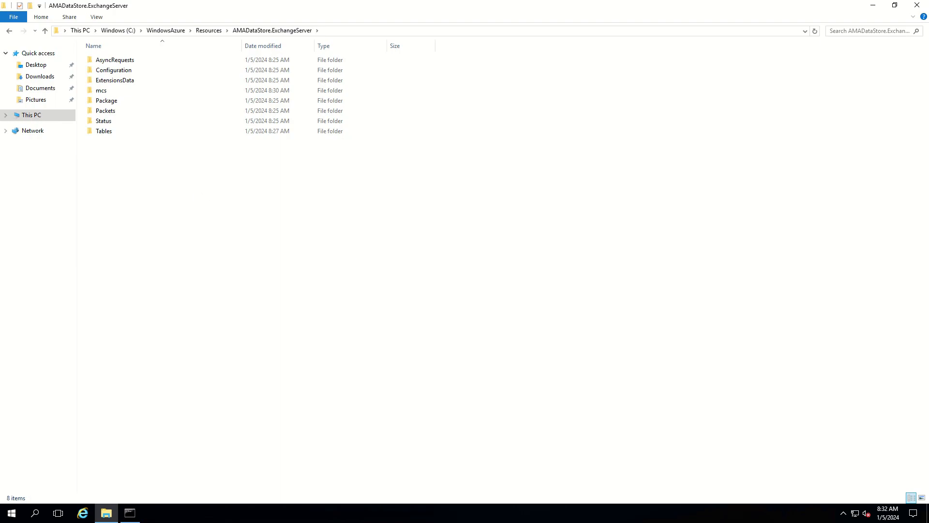
# Step: Switch back to the Azure portal, filter the Azure Arc machines by "pdc" and open the pdc machine
pyautogui.hotkey('alt', 'Tab')
pyautogui.hotkey('alt', 'Tab')
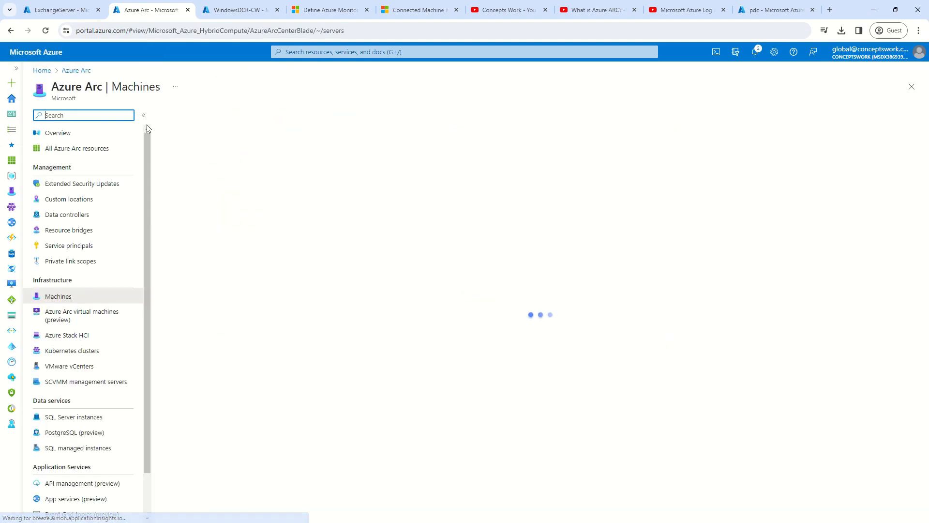
pyautogui.click(215, 138)
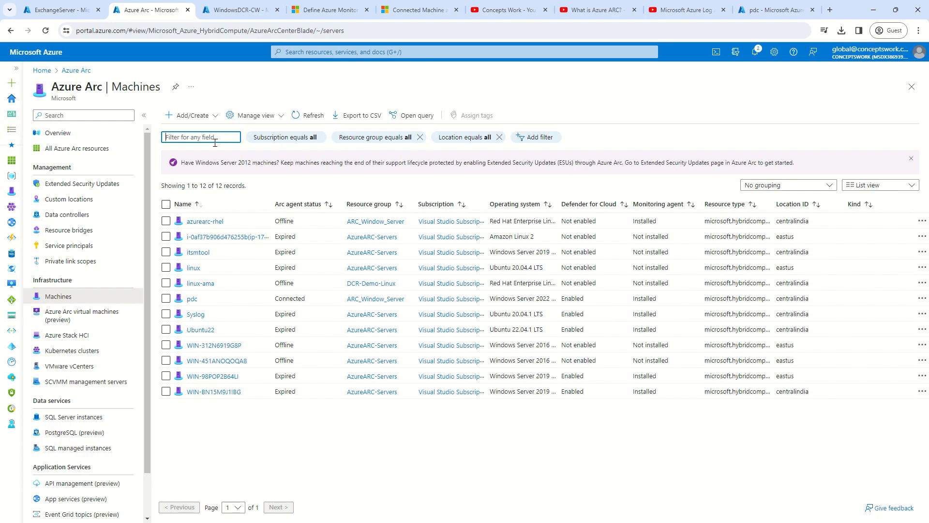
pyautogui.write('pdc')
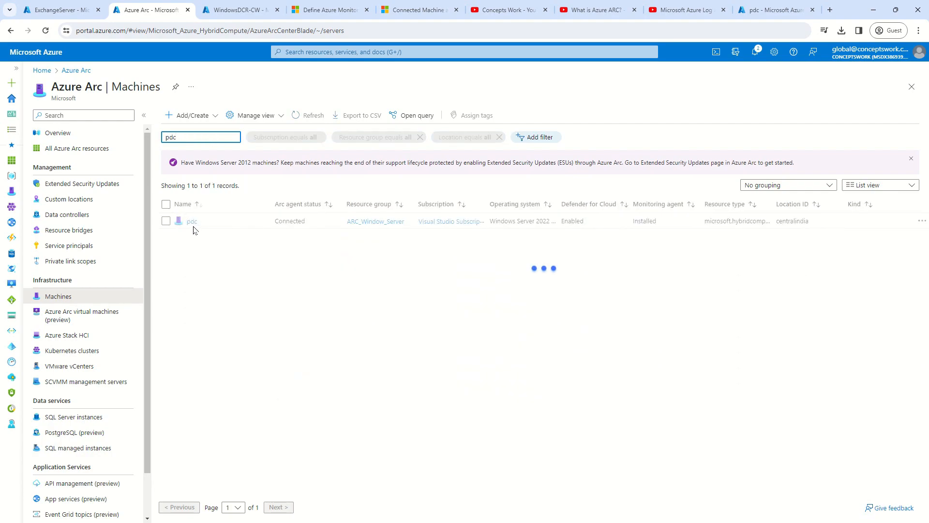
pyautogui.click(191, 223)
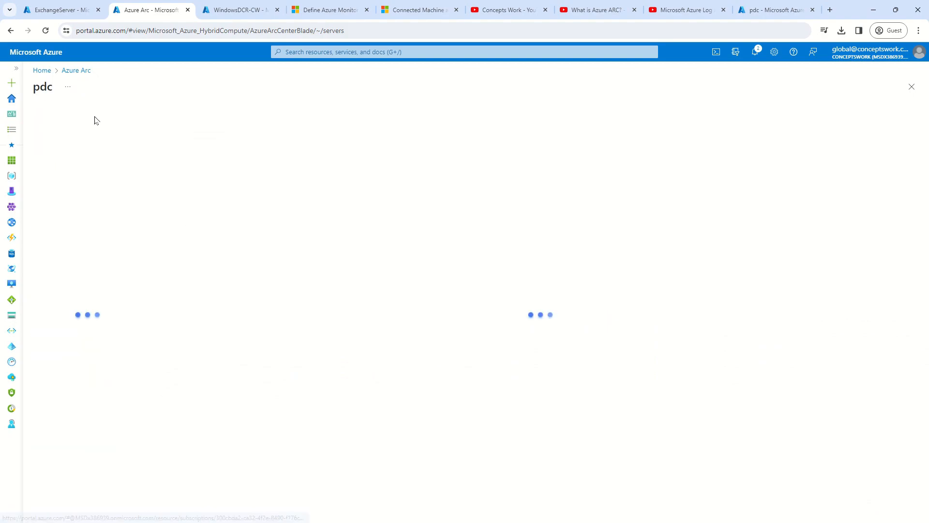
pyautogui.scroll(-3, 106, 302)
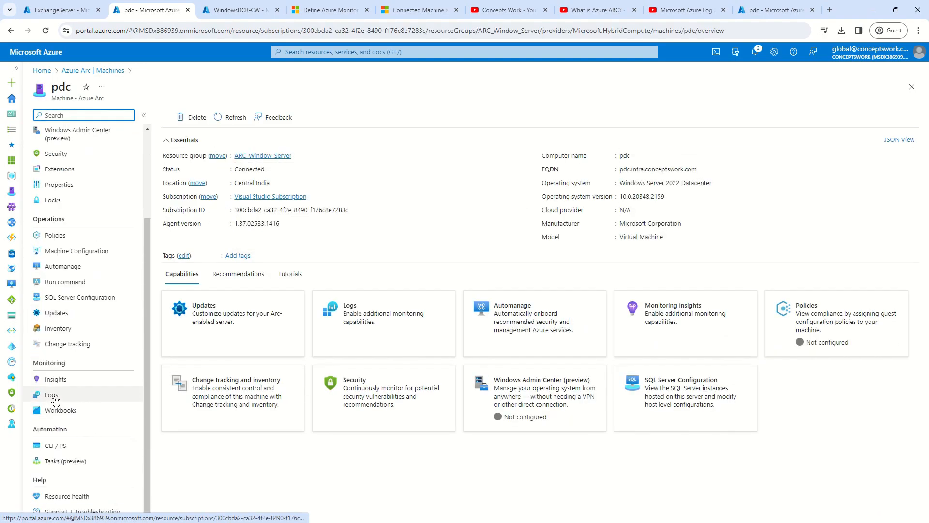
# Step: Open the logs of pdc, dismiss the example queries, hide the machine's navigation and run the query "search *"
pyautogui.click(51, 394)
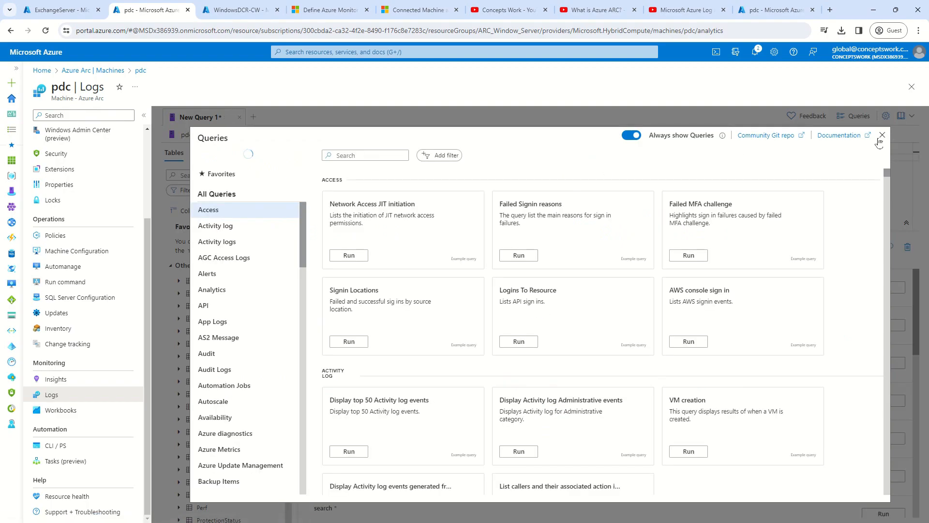
pyautogui.click(882, 135)
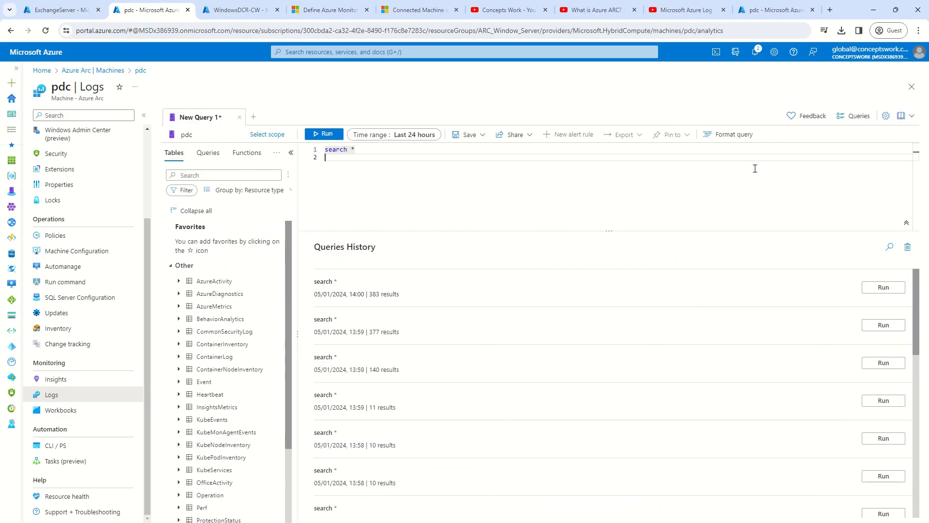
pyautogui.click(143, 115)
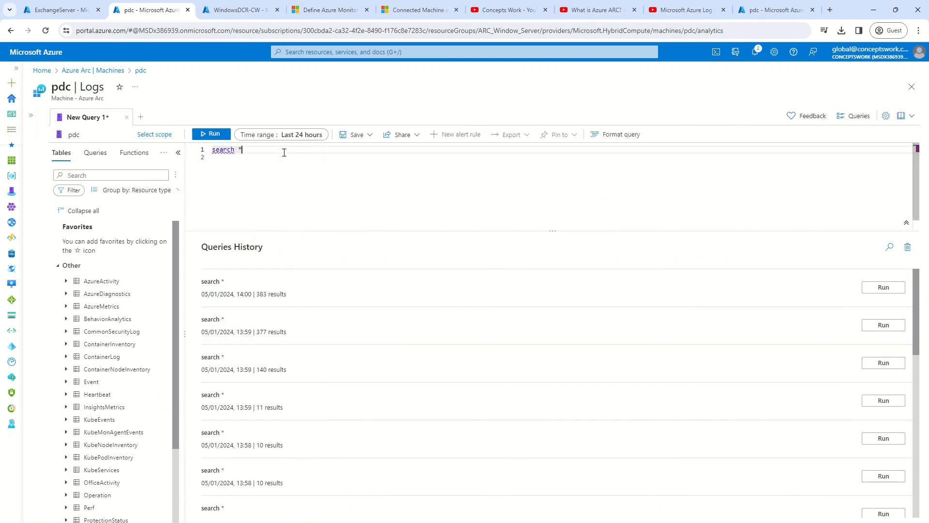
pyautogui.click(209, 133)
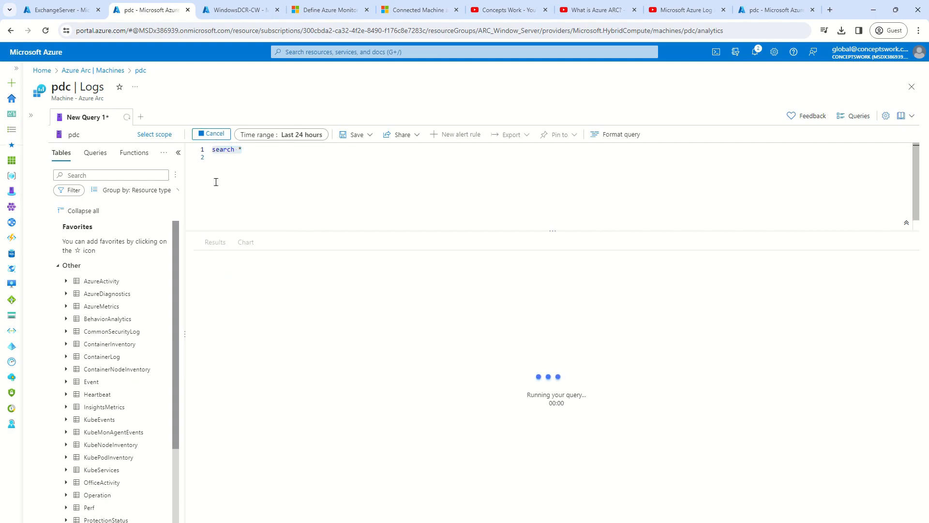
# Step: Set the time range to Last 30 minutes, rerun the pdc query and collapse the schema and filter pane
pyautogui.click(315, 137)
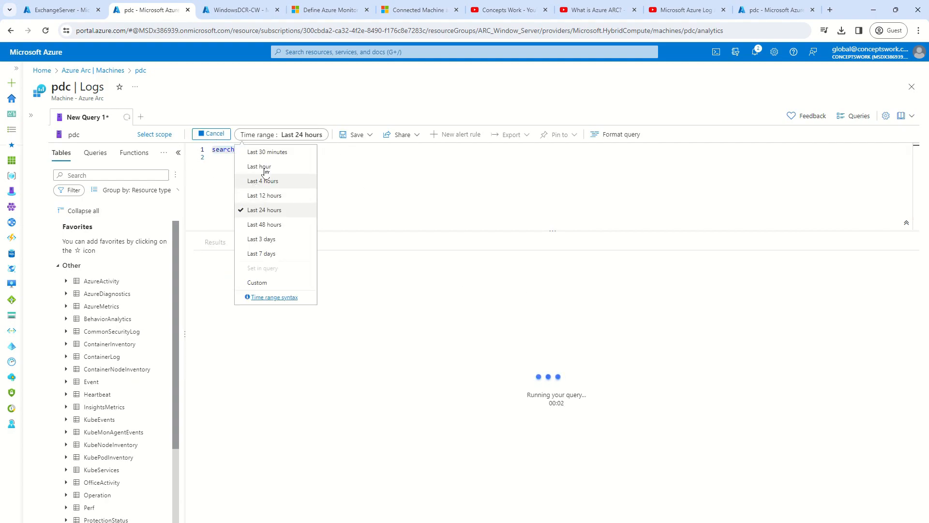
pyautogui.click(262, 152)
pyautogui.click(203, 135)
pyautogui.click(203, 135)
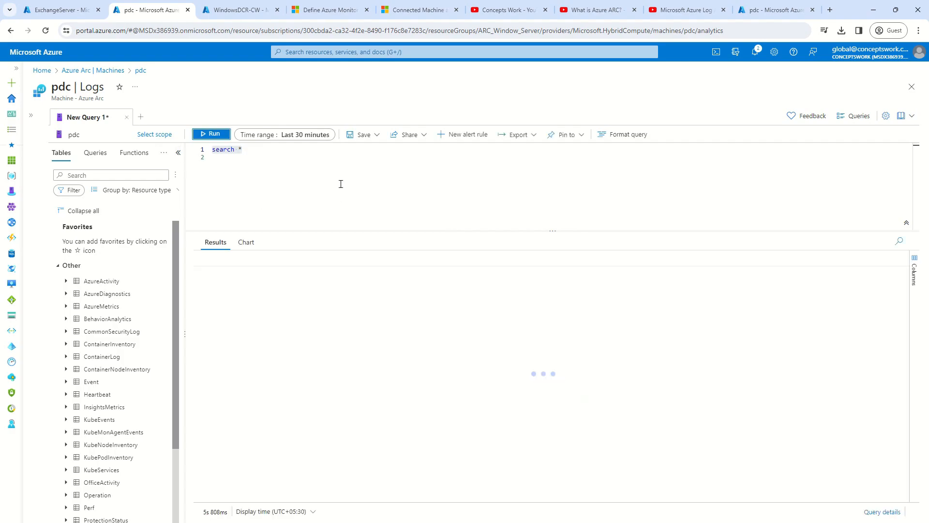
pyautogui.click(281, 152)
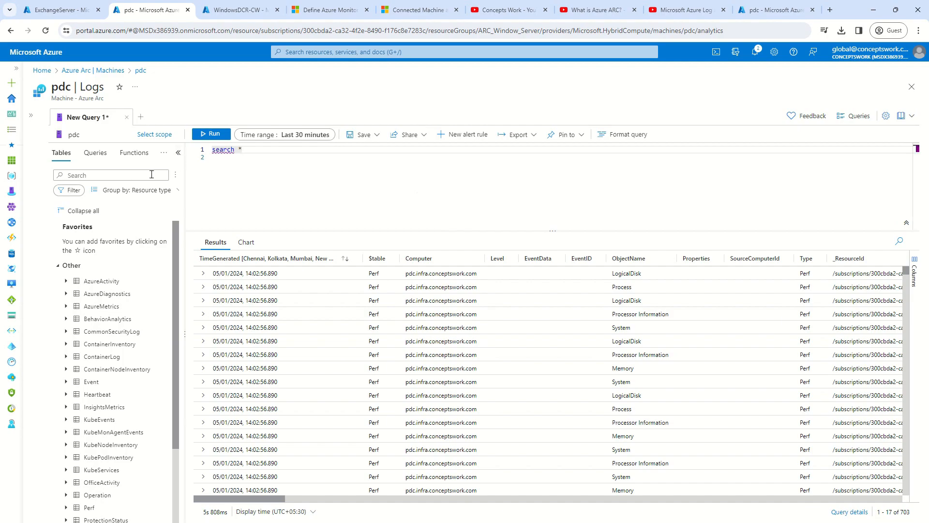
pyautogui.click(178, 152)
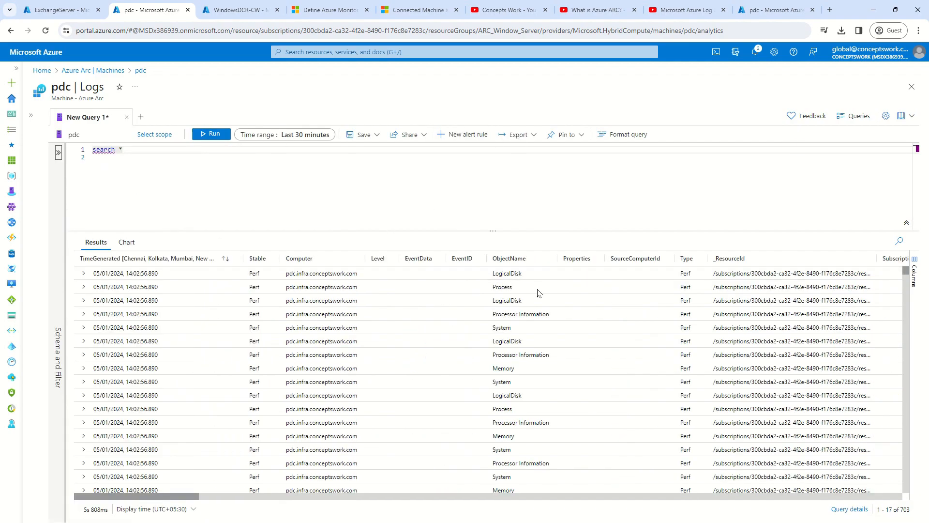
# Step: Extend the pdc query with "| summarize count() by $table" and run it
pyautogui.click(170, 164)
pyautogui.write('| s')
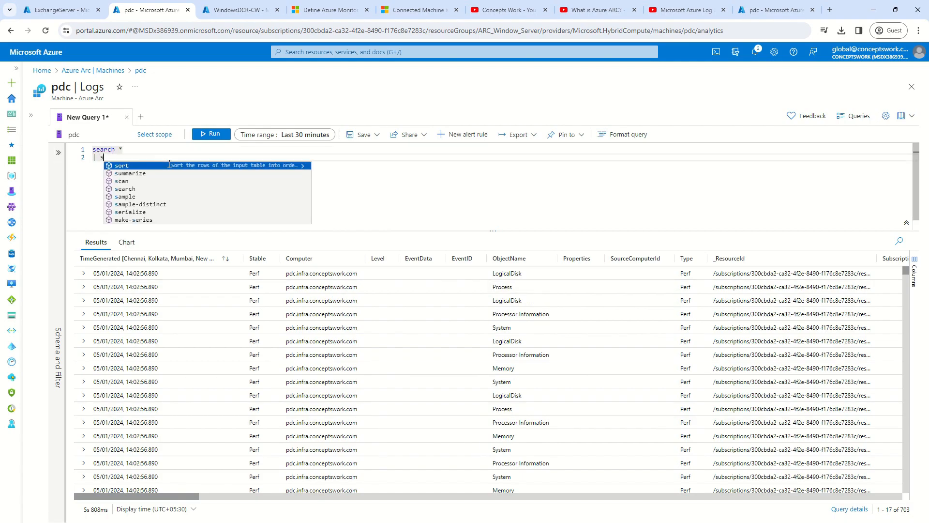
pyautogui.press('Down')
pyautogui.press('Return')
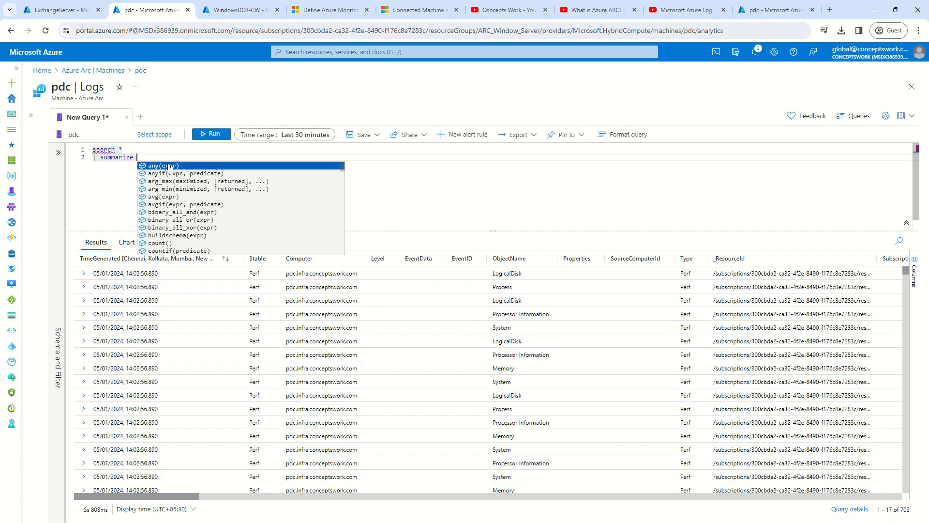
pyautogui.write('co')
pyautogui.press('Return')
pyautogui.write('by $')
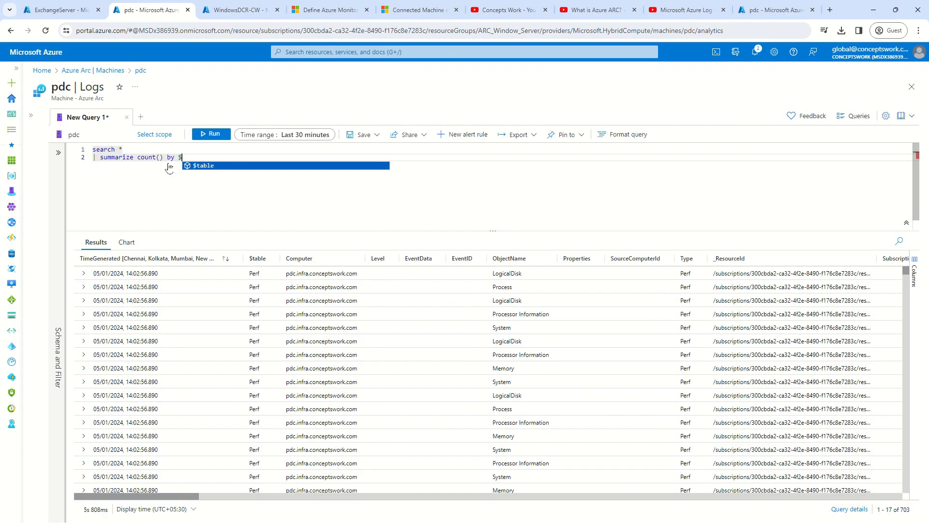
pyautogui.press('Return')
pyautogui.hotkey('shift', 'Return')
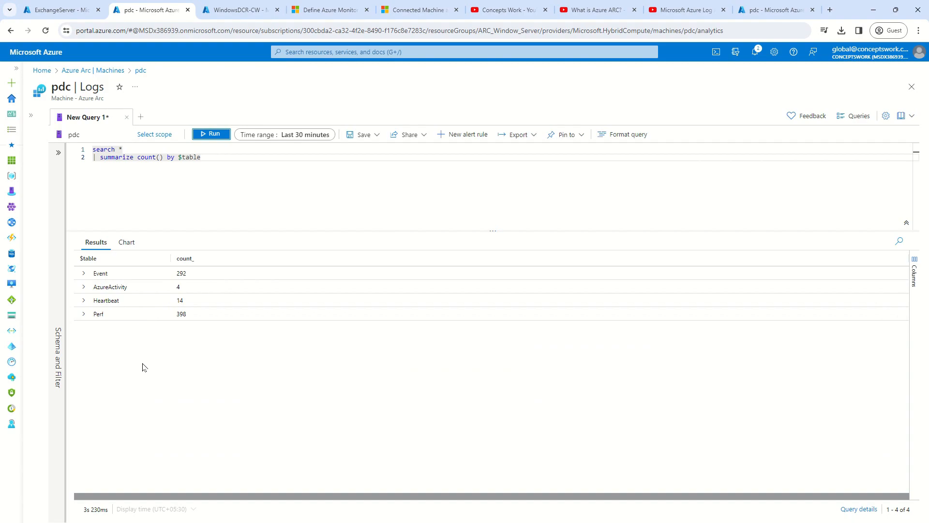
# Step: Examine which tables pdc sends data to by going through each row of the summarized results
pyautogui.moveTo(94, 274); pyautogui.dragTo(133, 276)
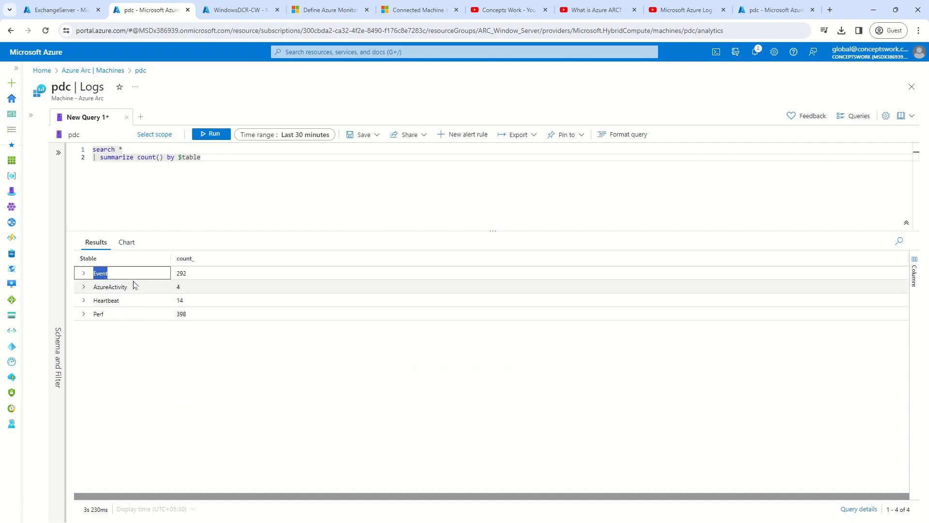
pyautogui.doubleClick(134, 288)
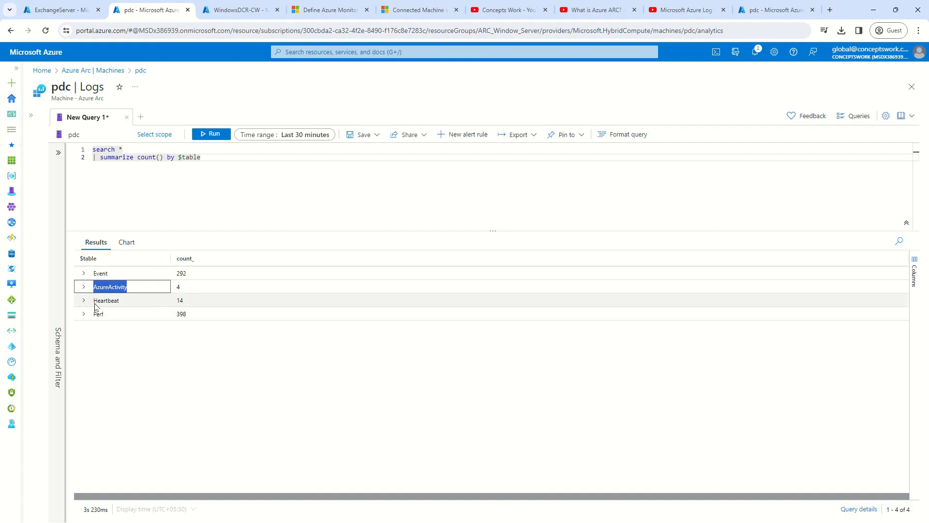
pyautogui.doubleClick(135, 303)
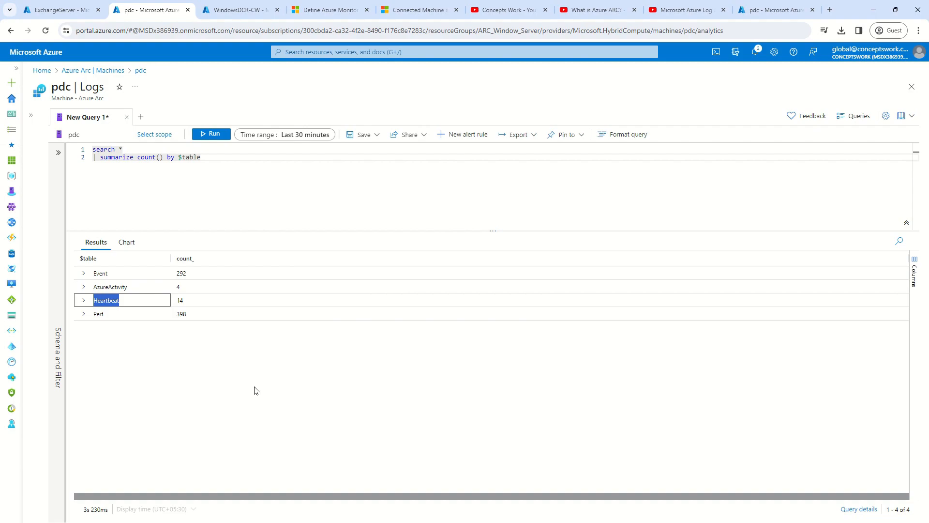
pyautogui.doubleClick(96, 315)
pyautogui.click(141, 364)
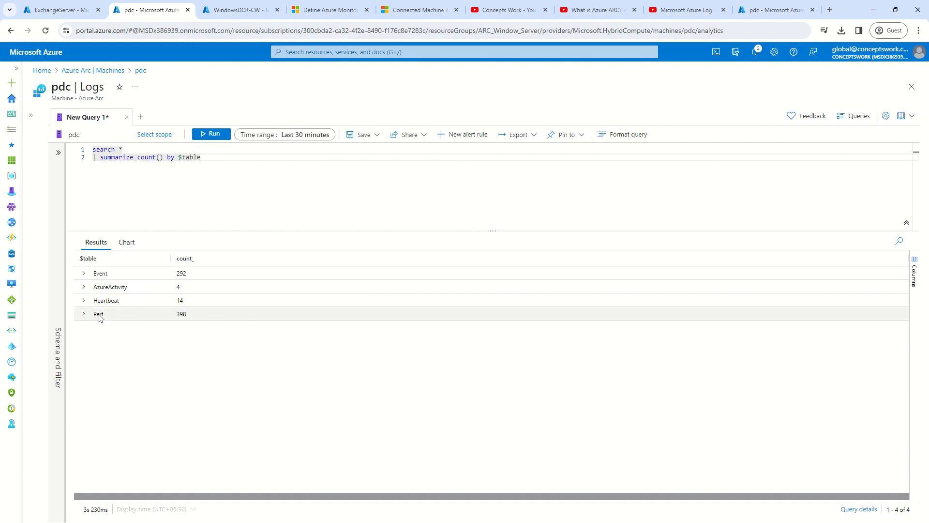
# Step: Switch to the ExchangeServer logs, add "| summarize count() by $table" to the query, run it and collapse both side panes
pyautogui.click(54, 15)
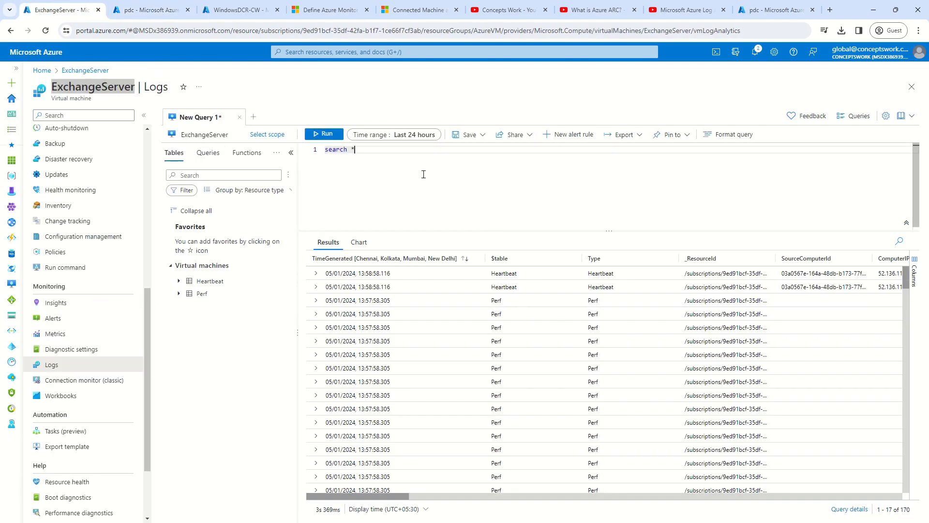
pyautogui.moveTo(68, 88); pyautogui.dragTo(114, 89)
pyautogui.press('Return')
pyautogui.write('| s')
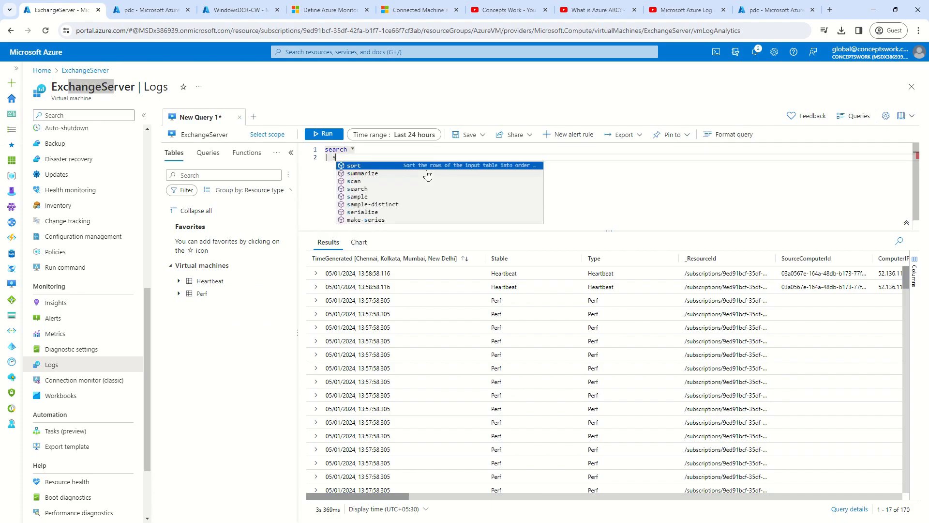
pyautogui.write('ummarize count')
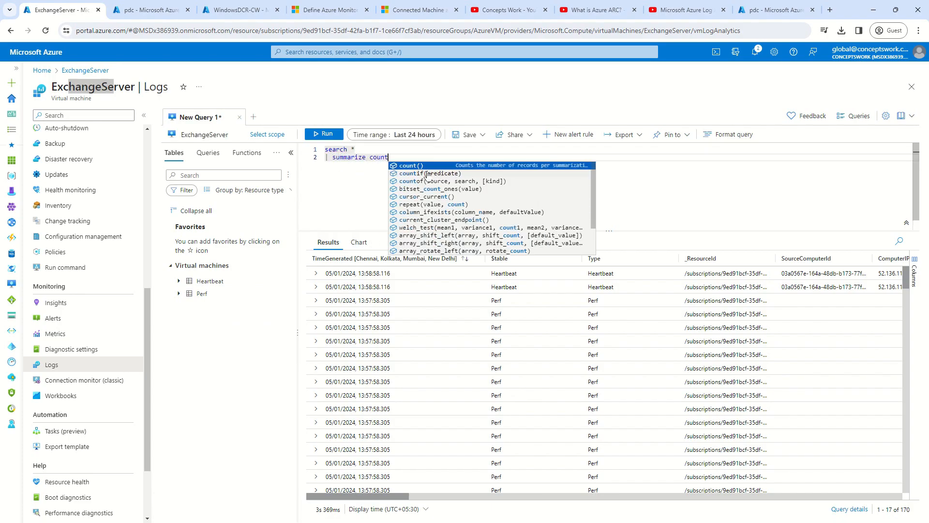
pyautogui.write('() by $table')
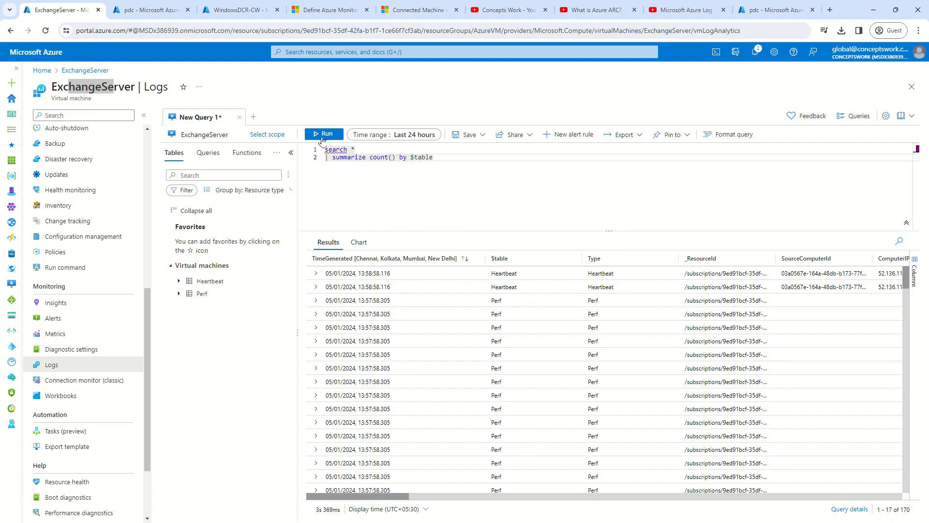
pyautogui.click(321, 136)
pyautogui.click(291, 153)
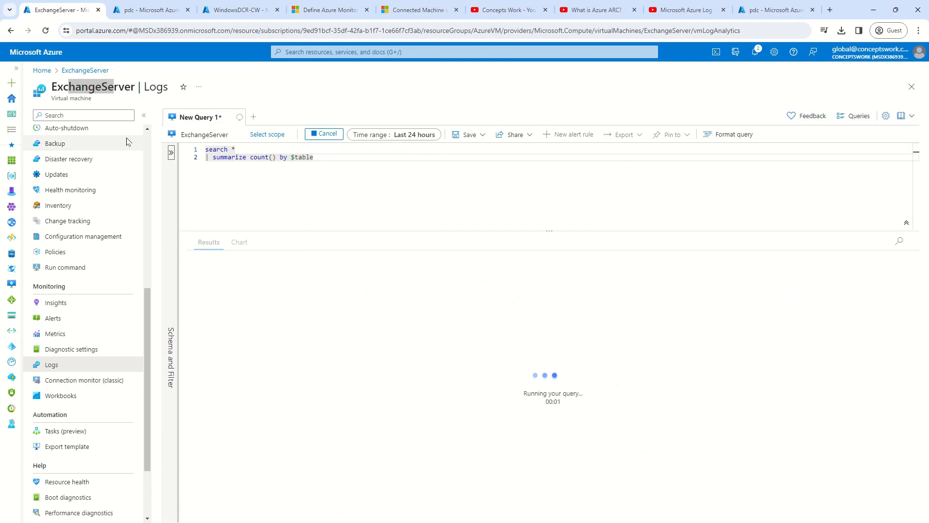
pyautogui.click(145, 114)
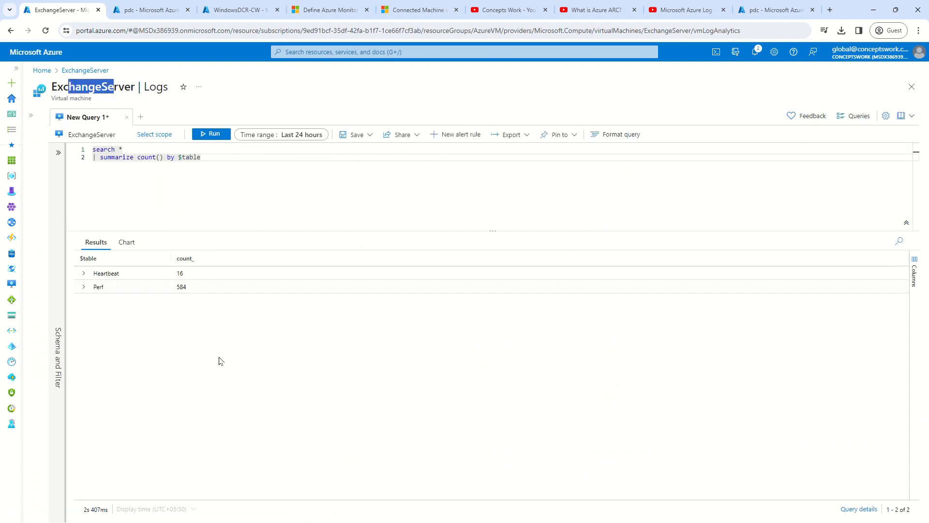